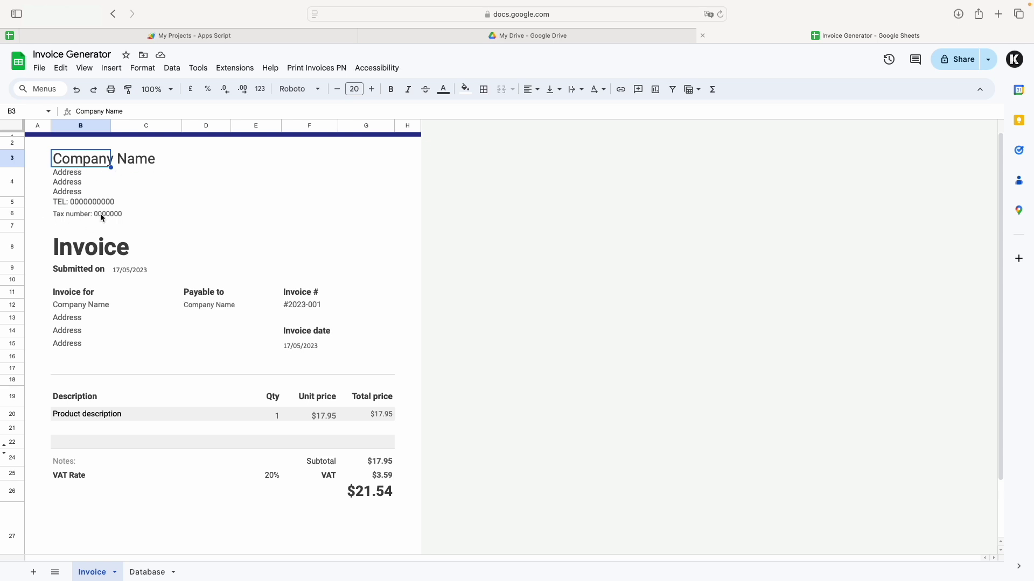
- Examine the INDEX/MATCH lookup formula behind the invoice date in cell F15 of the Invoice sheet
{"action": "left_click", "coordinate": [323, 344]}
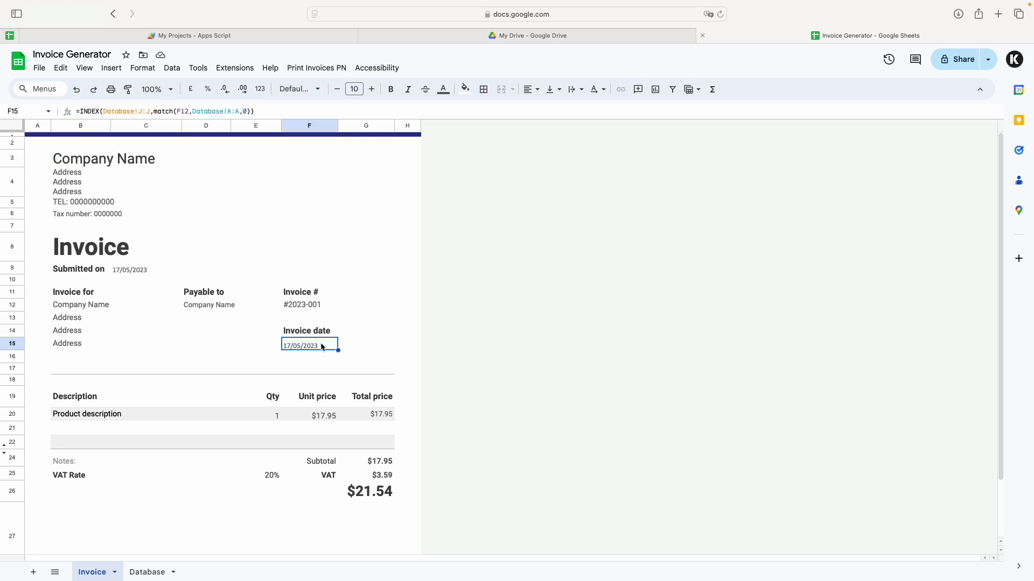
{"action": "double_click", "coordinate": [323, 347]}
{"action": "left_click_drag", "start_coordinate": [282, 342], "coordinate": [261, 344]}
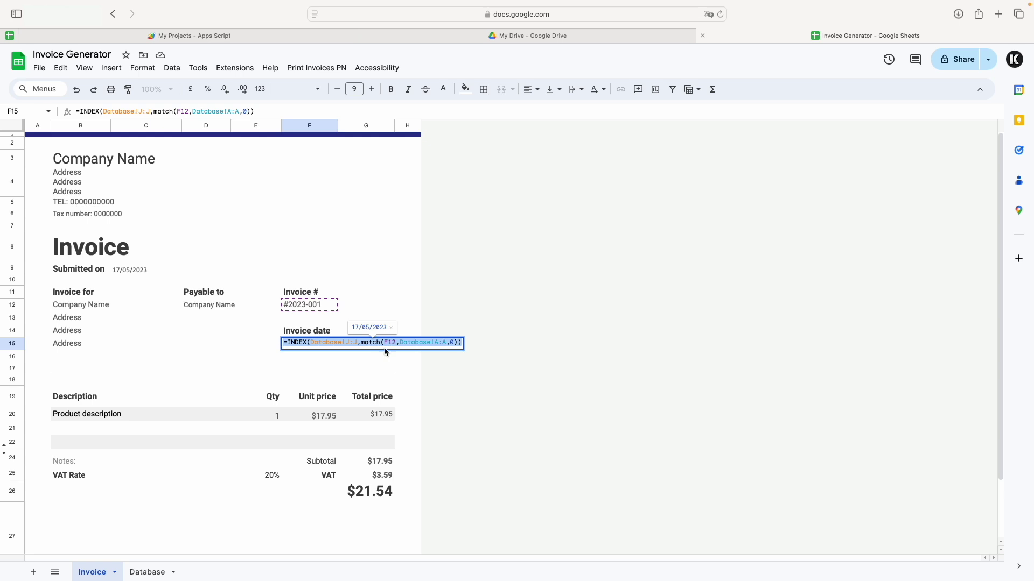
{"action": "left_click", "coordinate": [398, 354]}
{"action": "left_click", "coordinate": [306, 348]}
{"action": "double_click", "coordinate": [306, 347]}
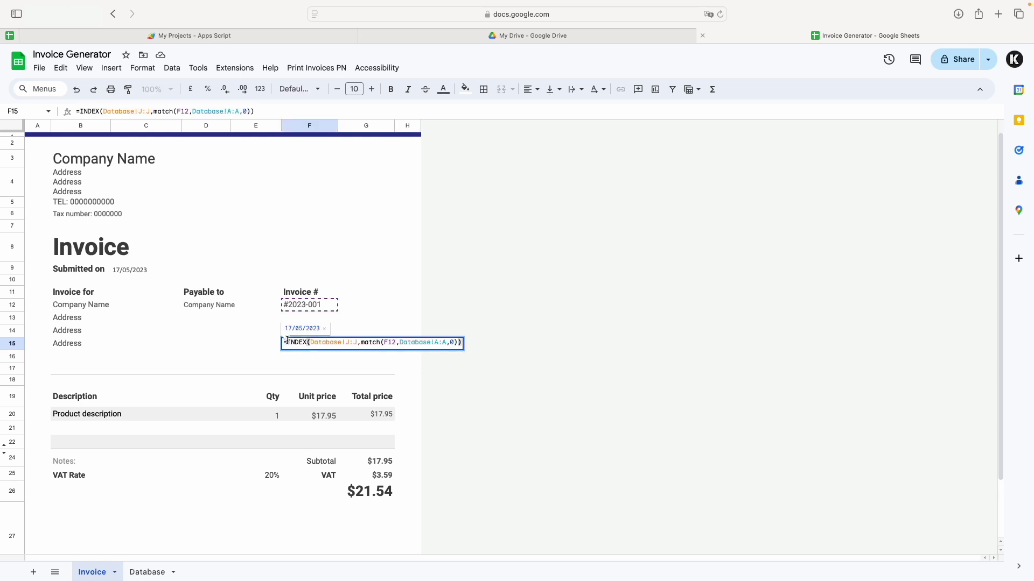
{"action": "key", "text": "Return"}
- Compare the amounts, quantities and payment dates in the Database sheet with the Invoice sheet
{"action": "left_click", "coordinate": [147, 572]}
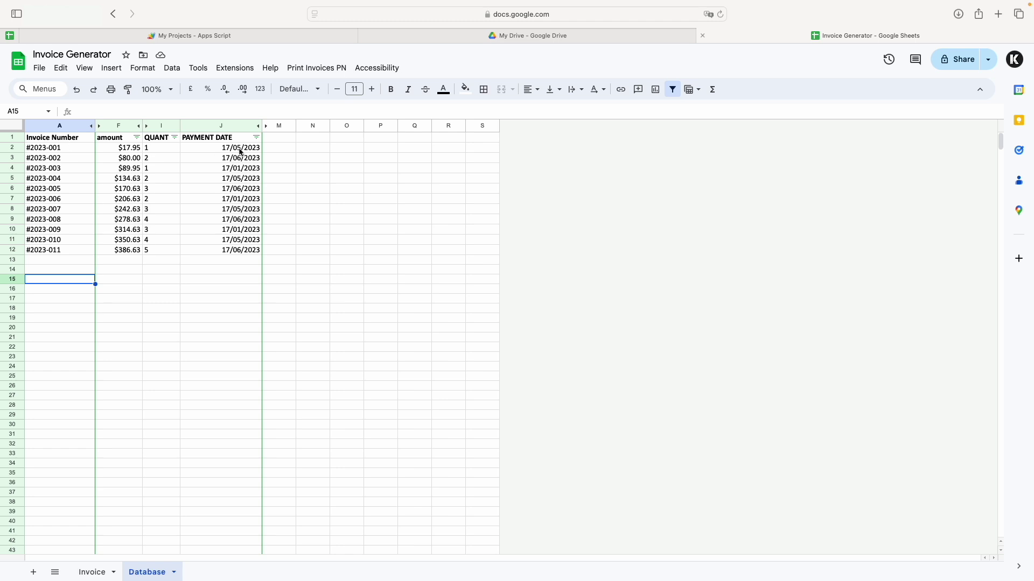
{"action": "left_click", "coordinate": [80, 575]}
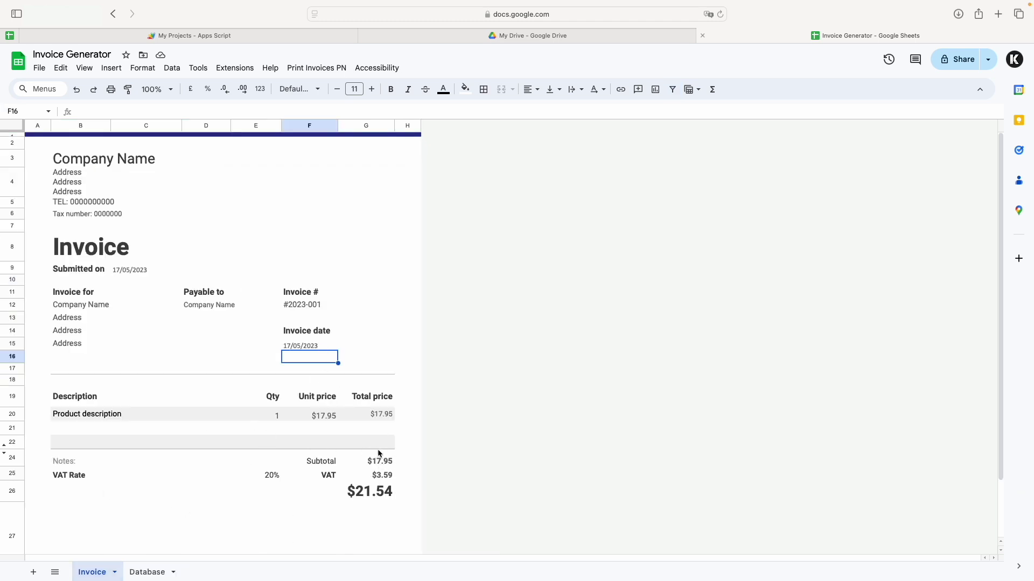
{"action": "left_click", "coordinate": [135, 572]}
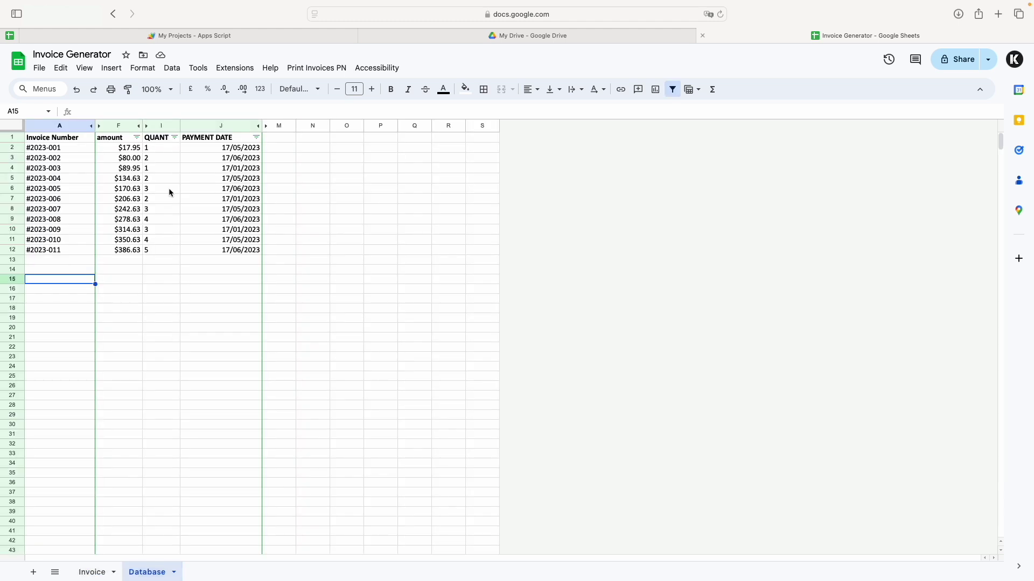
- Set the invoice number in cell F12 of the Invoice sheet to #2023-007
{"action": "left_click", "coordinate": [115, 574]}
{"action": "double_click", "coordinate": [315, 307]}
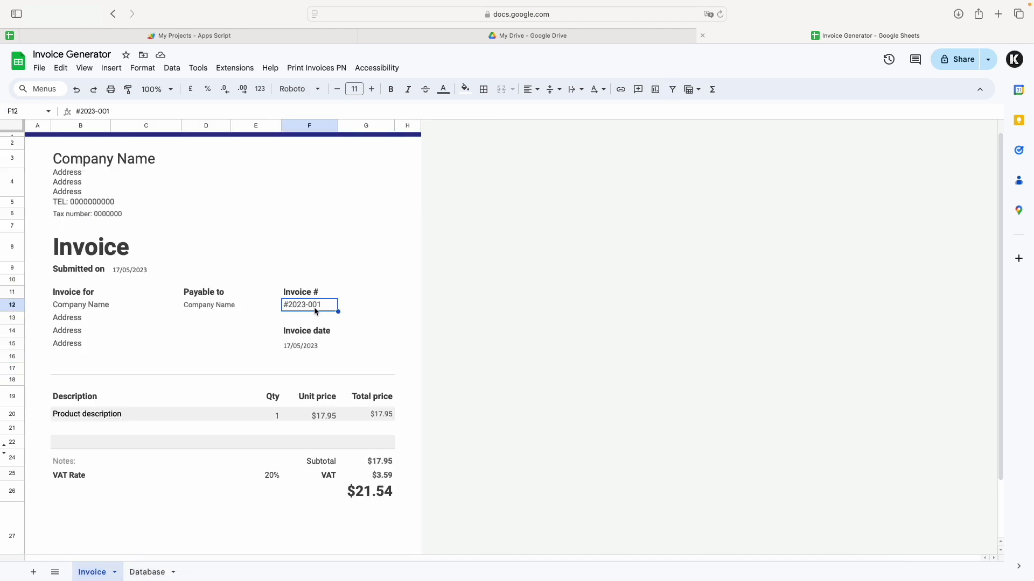
{"action": "double_click", "coordinate": [330, 305]}
{"action": "type", "text": "007"}
{"action": "left_click", "coordinate": [310, 343]}
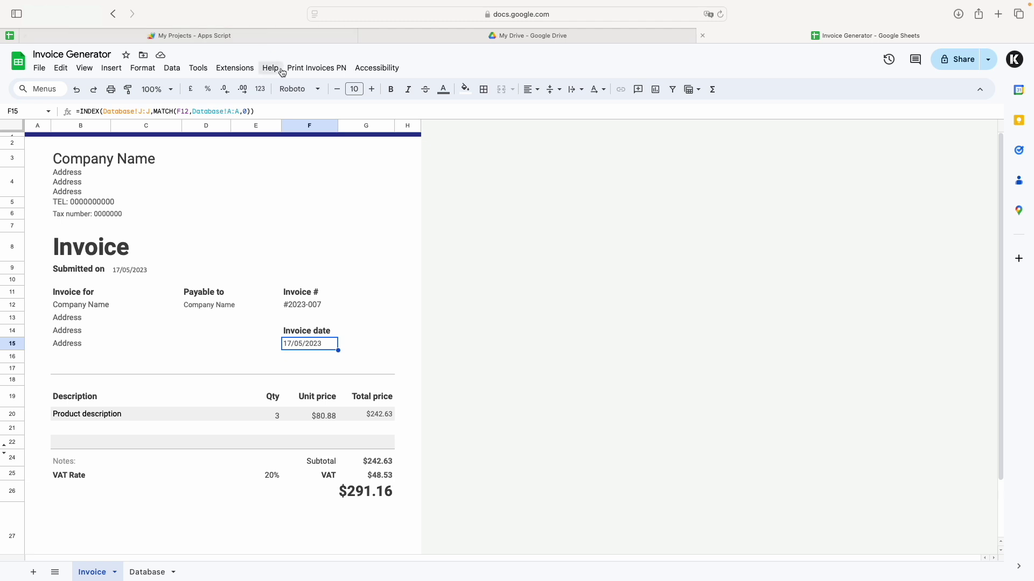
- Open the spreadsheet's Apps Script editor and create a new blank script project from there
{"action": "left_click", "coordinate": [307, 68]}
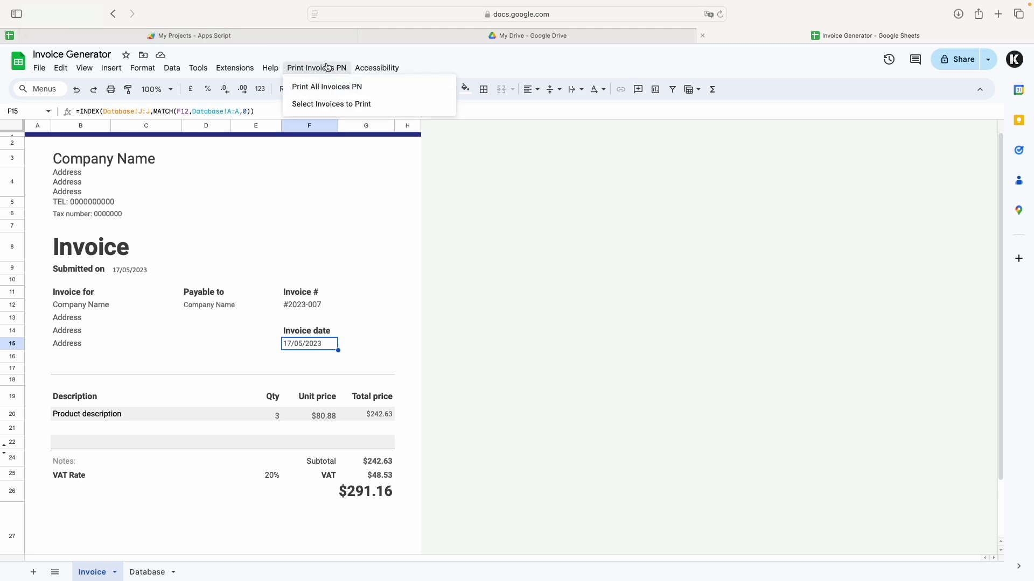
{"action": "mouse_move", "coordinate": [233, 65]}
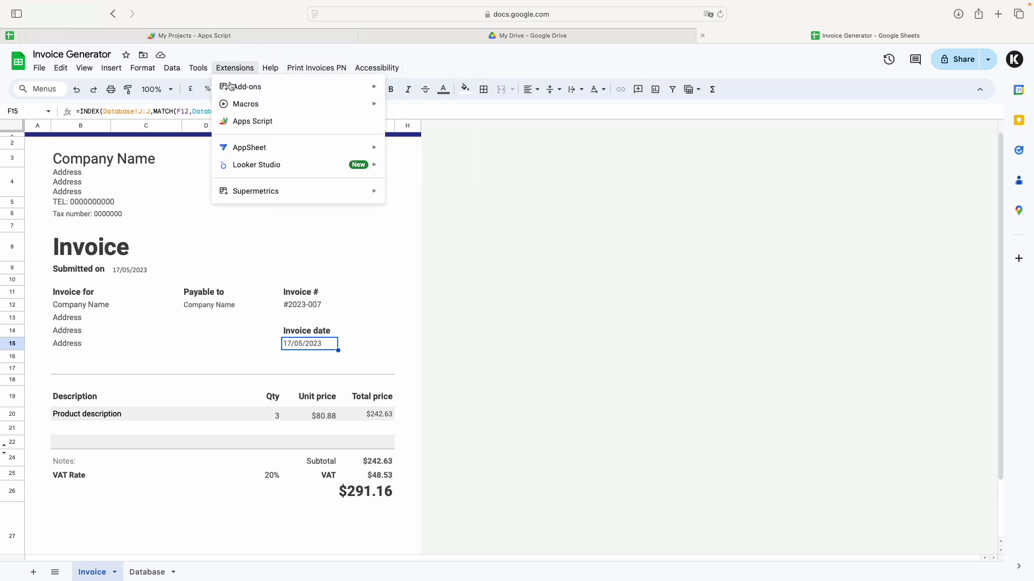
{"action": "left_click", "coordinate": [245, 121]}
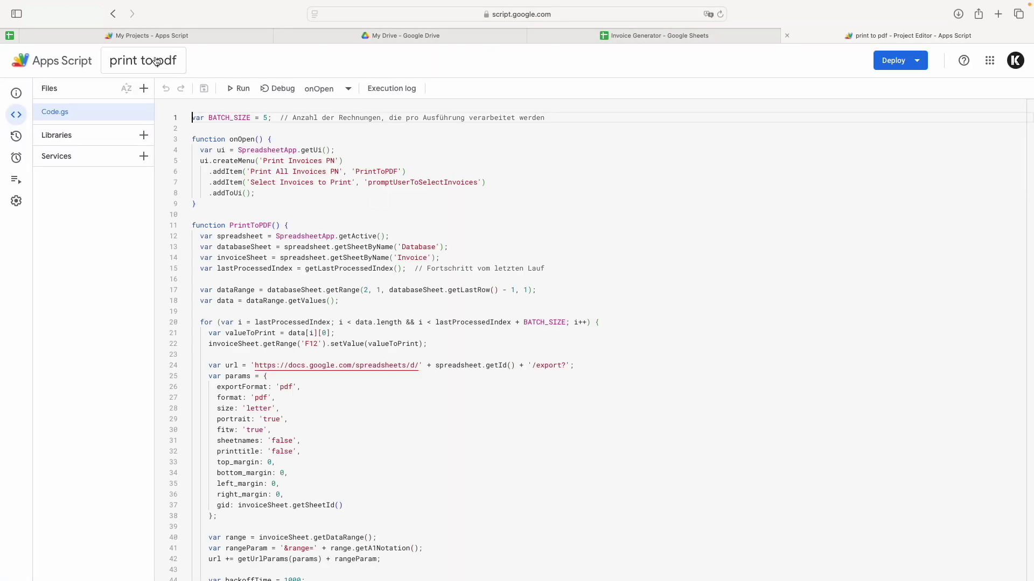
{"action": "left_click", "coordinate": [45, 63]}
{"action": "left_click", "coordinate": [54, 101]}
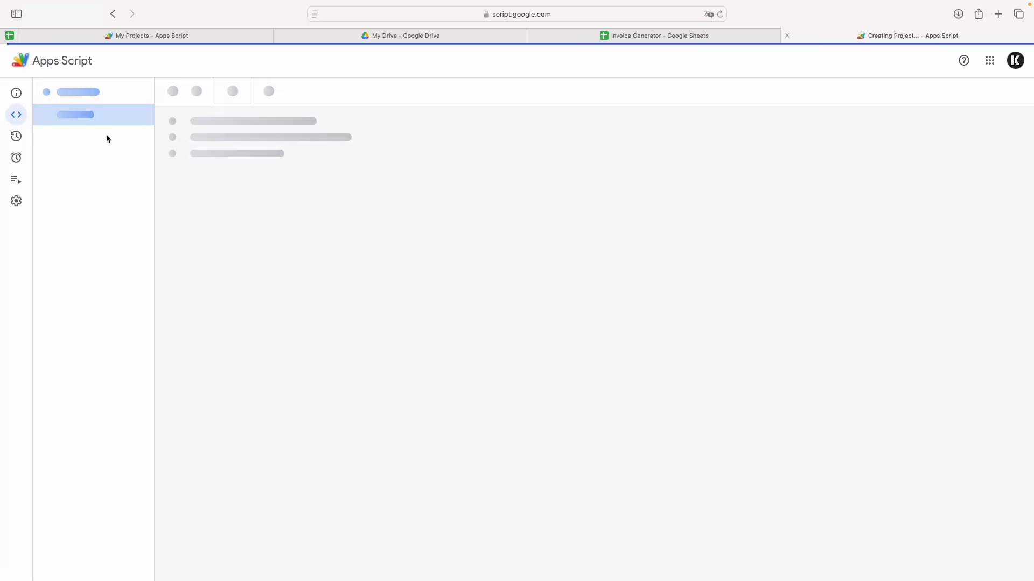
- Replace the default function in Code.gs with the complete invoice-printing script copied from the open note
{"action": "key", "text": "super+a"}
{"action": "key", "text": "ctrl+Left"}
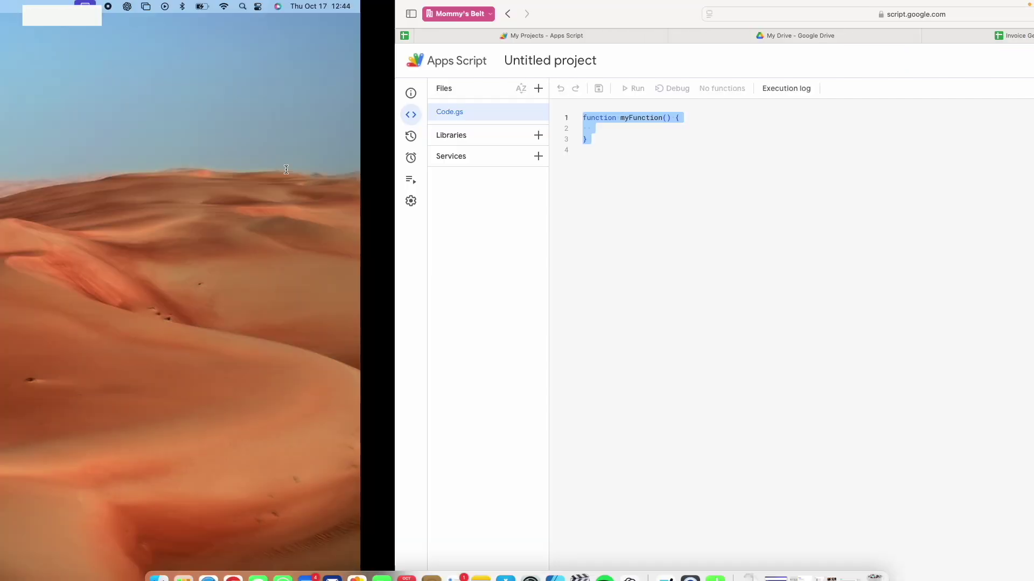
{"action": "key", "text": "super+a"}
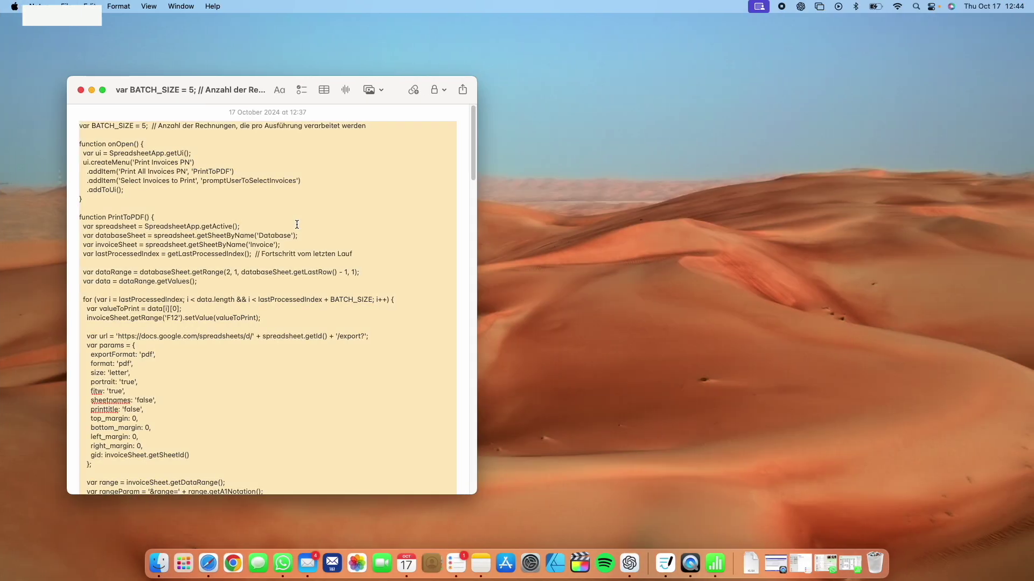
{"action": "key", "text": "ctrl+Right"}
{"action": "key", "text": "super+v"}
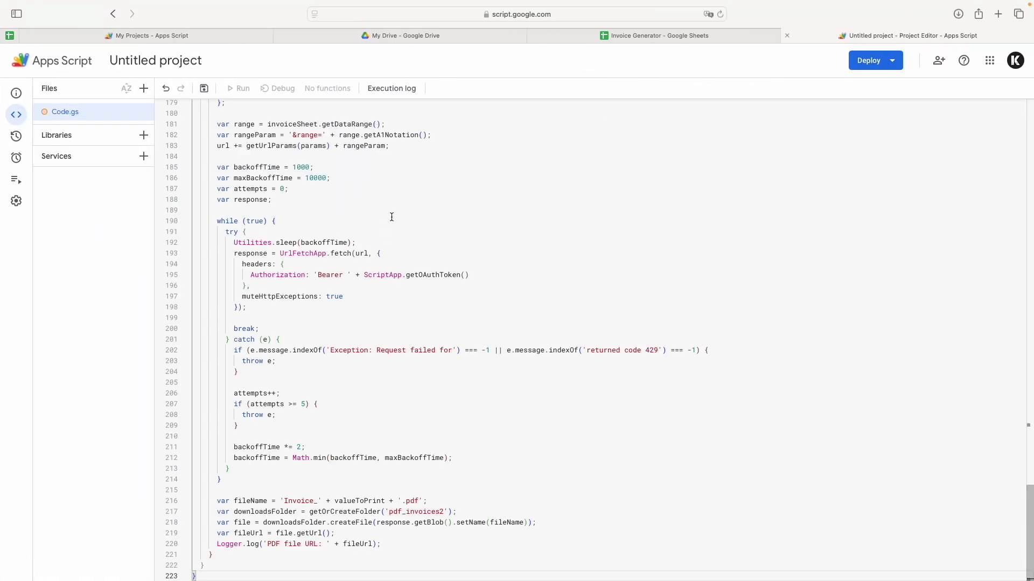
- Rename the script project as "YouTube video" and save it
{"action": "scroll", "coordinate": [392, 216], "scroll_direction": "up", "scroll_amount": 15}
{"action": "left_click", "coordinate": [215, 58]}
{"action": "left_click", "coordinate": [173, 68]}
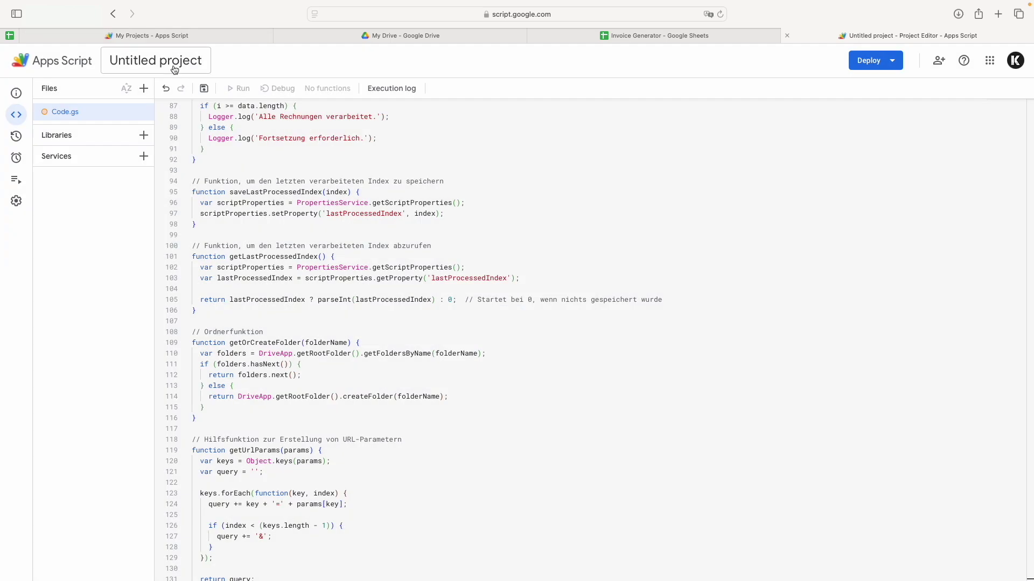
{"action": "left_click", "coordinate": [173, 68]}
{"action": "type", "text": "YouTube "}
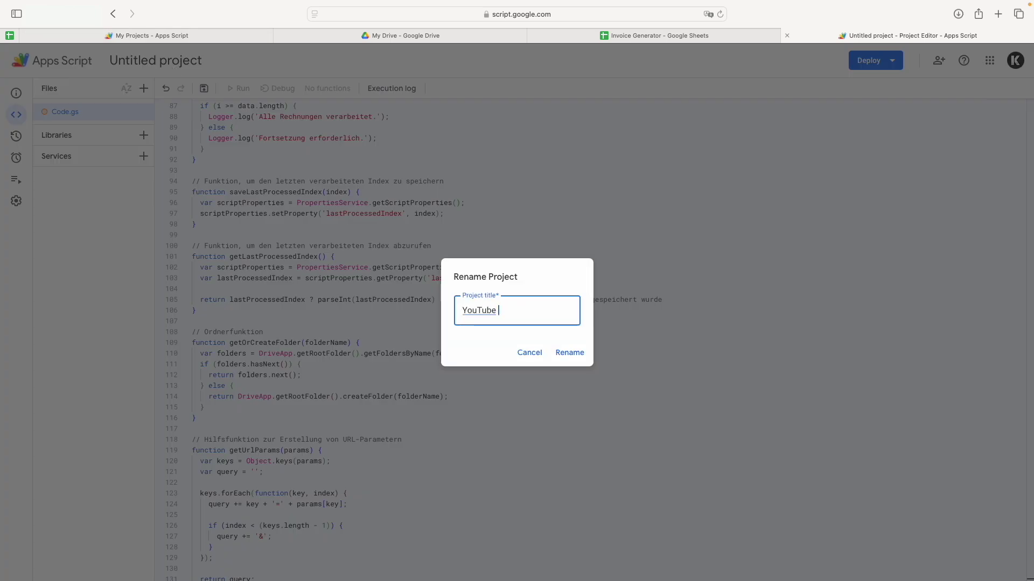
{"action": "type", "text": "videpo"}
{"action": "key", "text": "Return"}
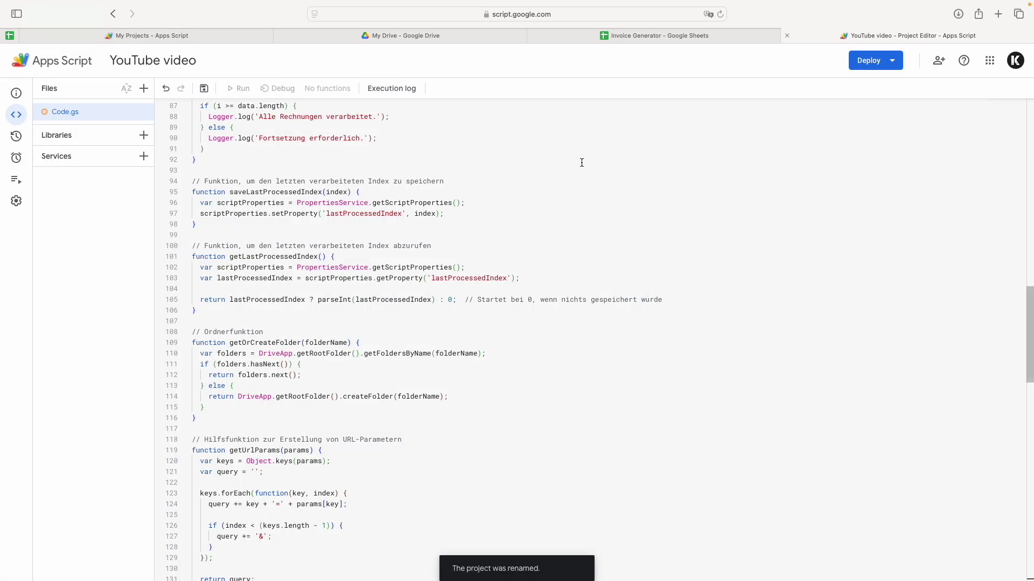
{"action": "left_click", "coordinate": [205, 88]}
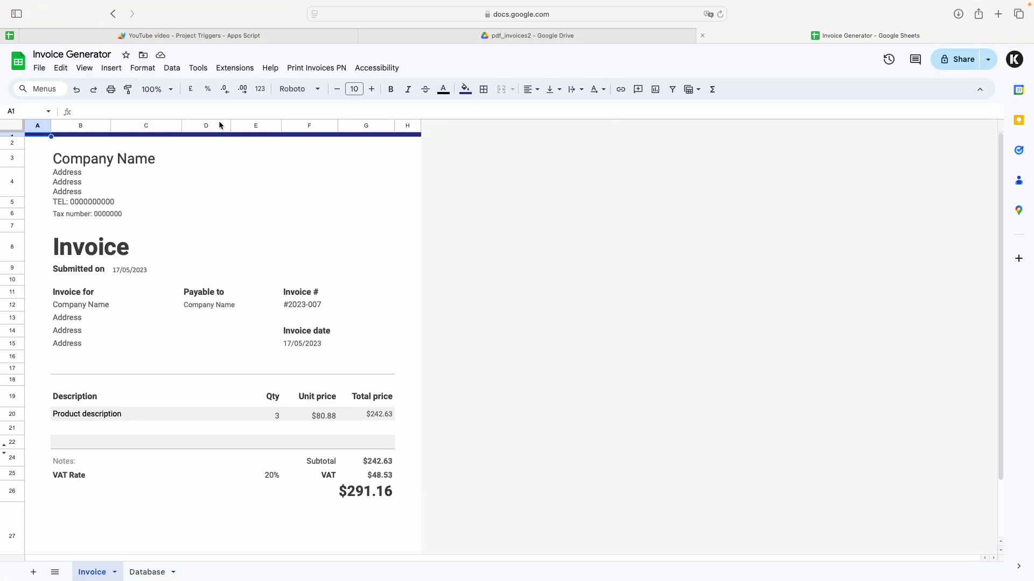
- Run the Print All Invoices PN script from the invoice spreadsheet twice in a row
{"action": "left_click", "coordinate": [317, 67]}
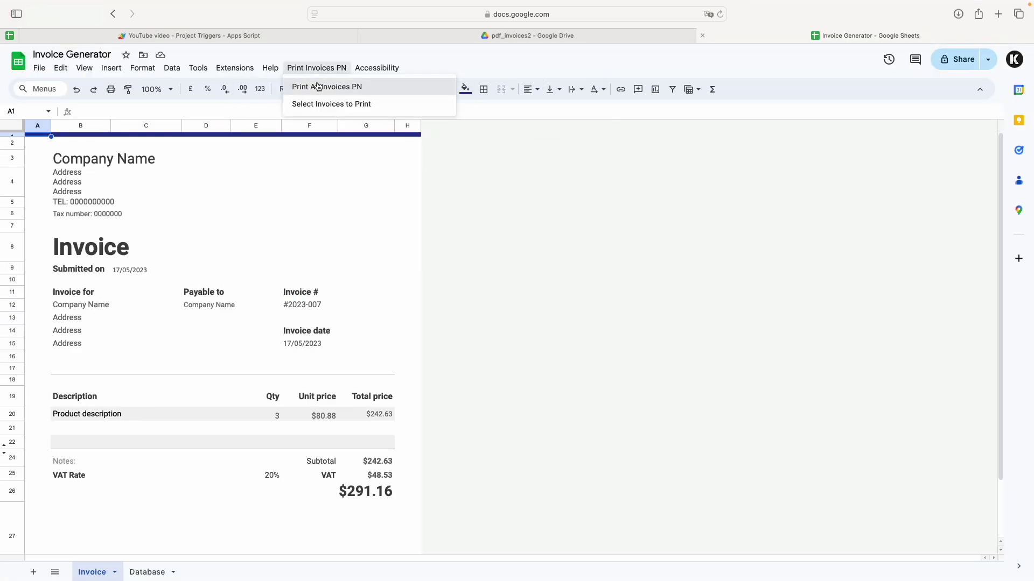
{"action": "left_click", "coordinate": [323, 85]}
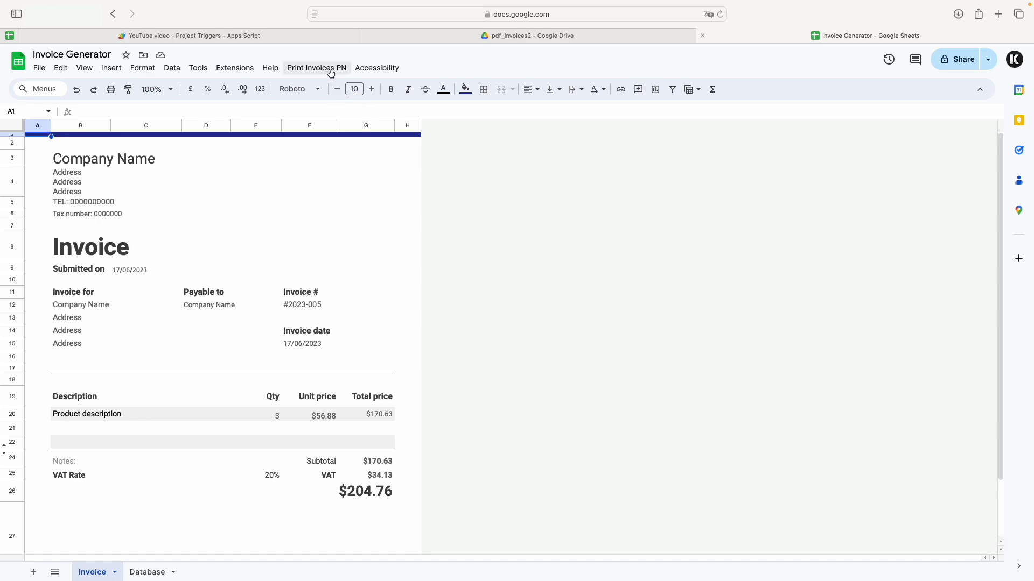
{"action": "left_click", "coordinate": [330, 68]}
{"action": "left_click", "coordinate": [336, 89]}
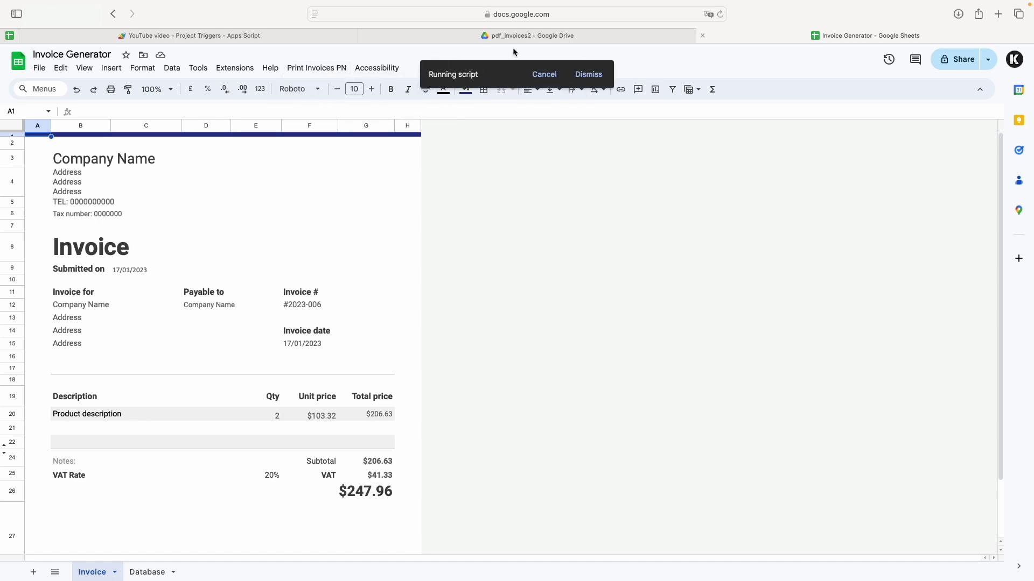
- View the pdf_invoices2 folder in Google Drive and check the destination folder name in the script note
{"action": "left_click", "coordinate": [545, 38]}
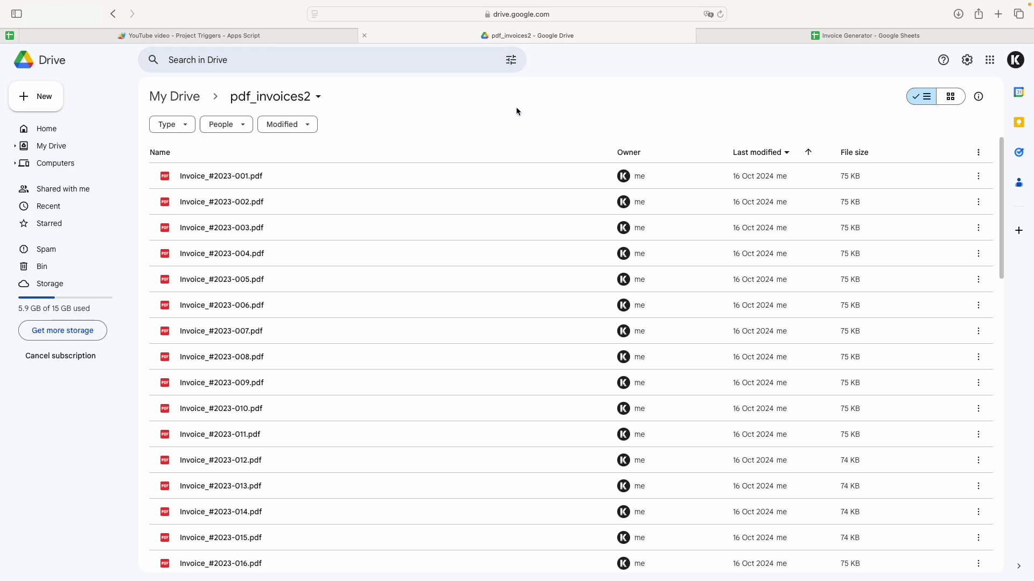
{"action": "key", "text": "ctrl+Left"}
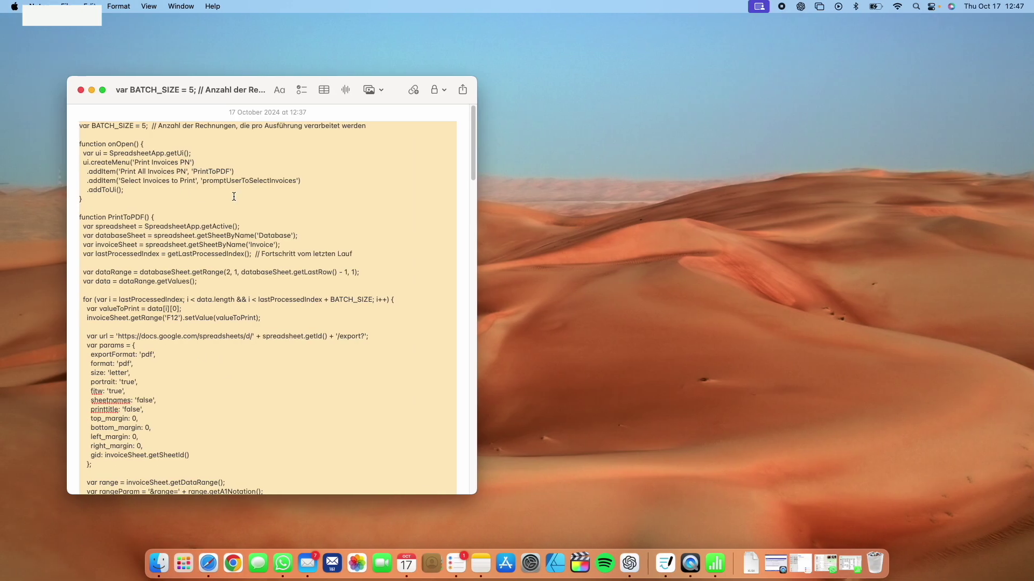
{"action": "scroll", "coordinate": [200, 356], "scroll_direction": "up", "scroll_amount": 10}
{"action": "scroll", "coordinate": [202, 353], "scroll_direction": "down", "scroll_amount": 10}
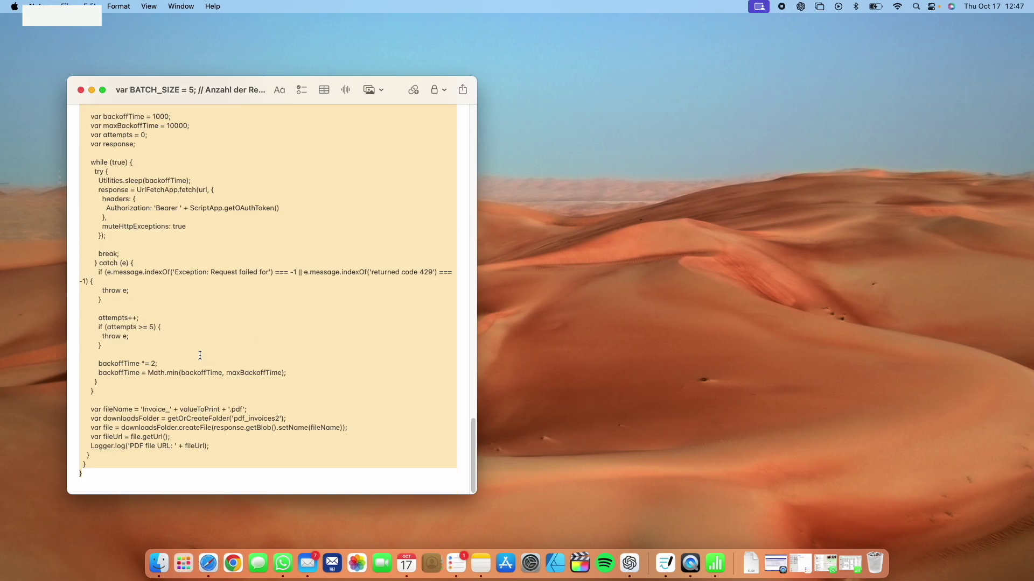
{"action": "key", "text": "ctrl+Right"}
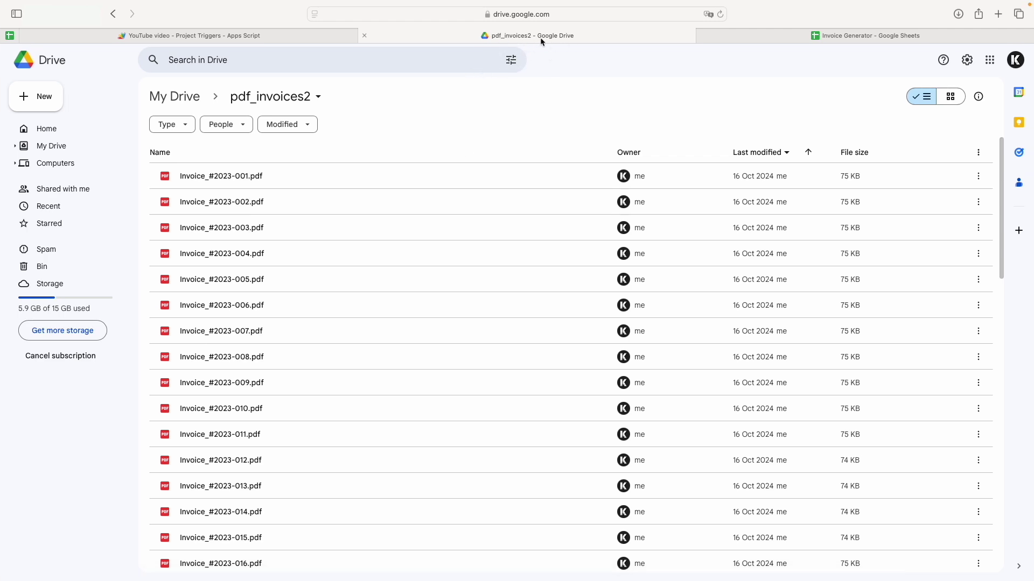
- Find the newly generated PDFs at the end of the pdf_invoices2 folder and open the new Invoice_#2023-001.pdf
{"action": "scroll", "coordinate": [771, 237], "scroll_direction": "down", "scroll_amount": 20}
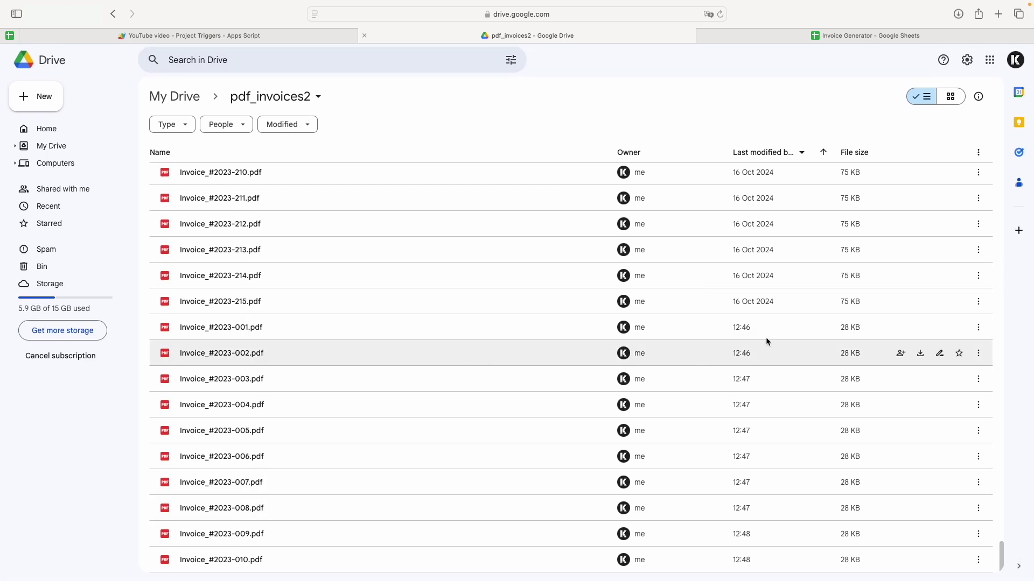
{"action": "left_click", "coordinate": [277, 336], "text": "shift"}
{"action": "left_click", "coordinate": [300, 403]}
{"action": "double_click", "coordinate": [296, 338]}
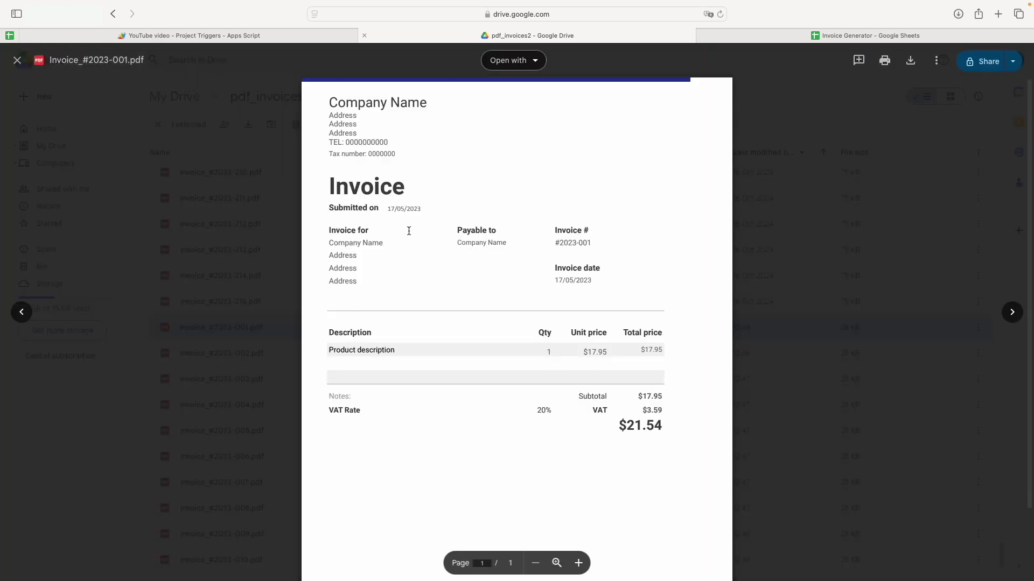
- Browse forward through the previews of the invoice PDFs that follow Invoice_#2023-001.pdf
{"action": "left_click", "coordinate": [1013, 310]}
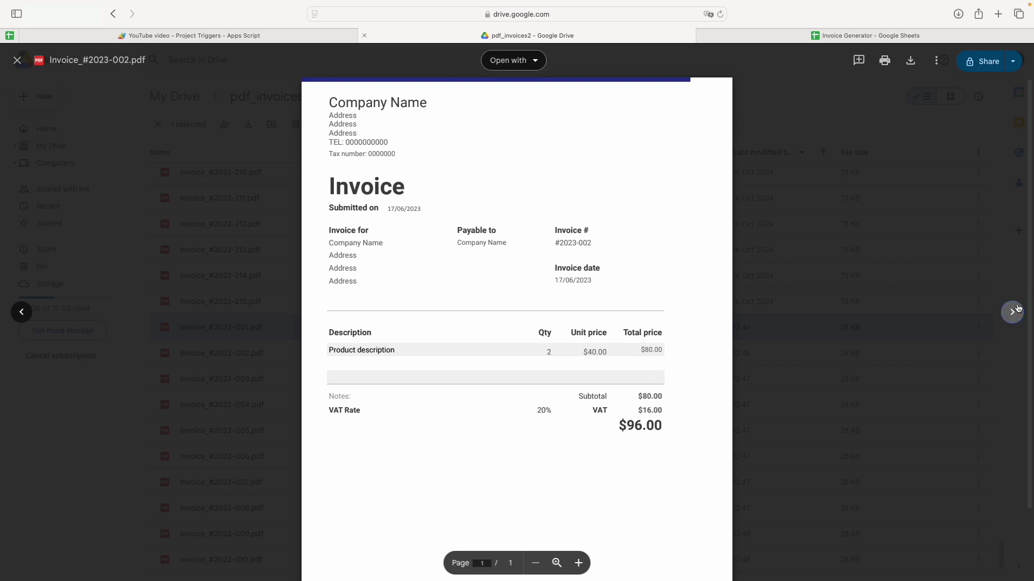
{"action": "left_click", "coordinate": [1017, 309]}
{"action": "left_click", "coordinate": [1017, 309]}
{"action": "left_click", "coordinate": [1013, 310]}
{"action": "left_click", "coordinate": [1011, 311]}
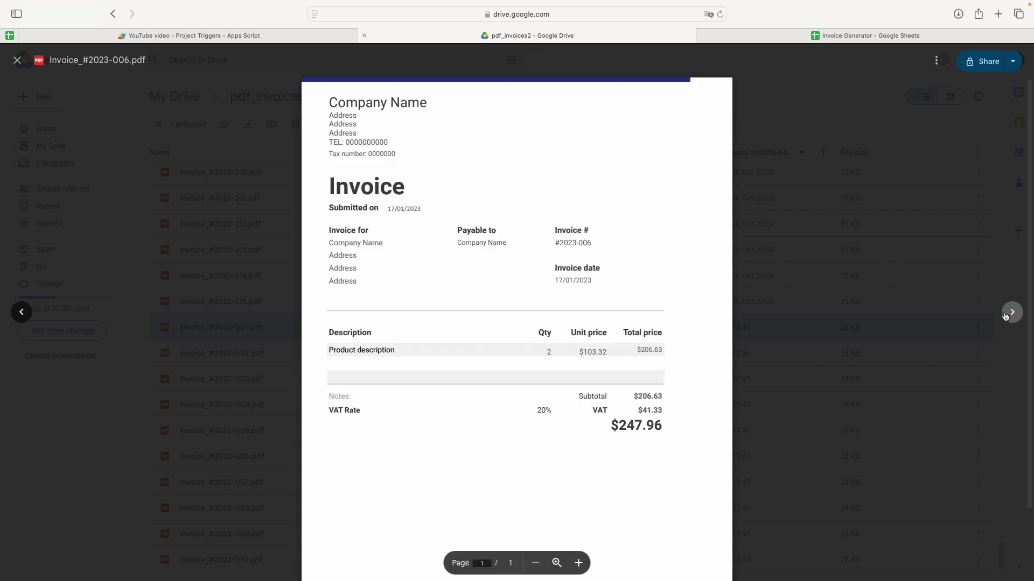
{"action": "left_click", "coordinate": [1007, 316]}
{"action": "left_click", "coordinate": [1006, 317]}
{"action": "left_click", "coordinate": [1010, 310]}
- Switch back to the Invoice Generator spreadsheet and review the title and the client's company name and address cells
{"action": "key", "text": "ctrl+Tab"}
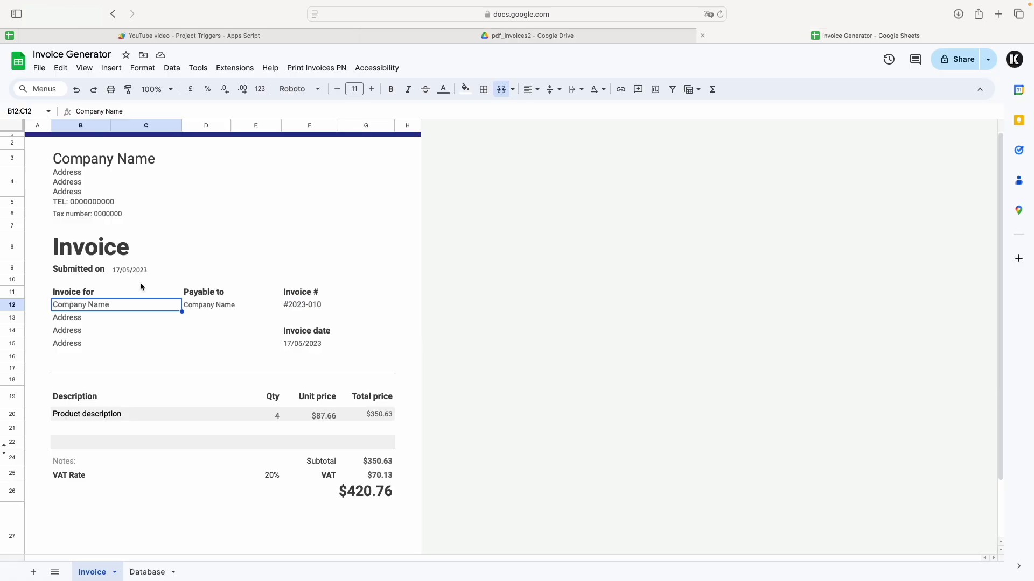
{"action": "left_click", "coordinate": [241, 236]}
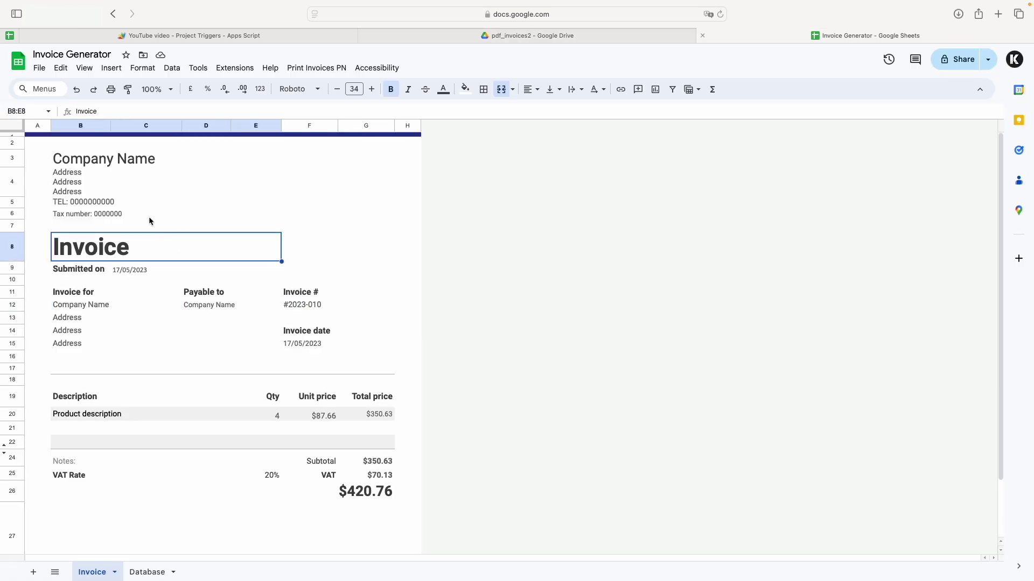
{"action": "left_click", "coordinate": [97, 307]}
{"action": "key", "text": "Down"}
{"action": "key", "text": "Down"}
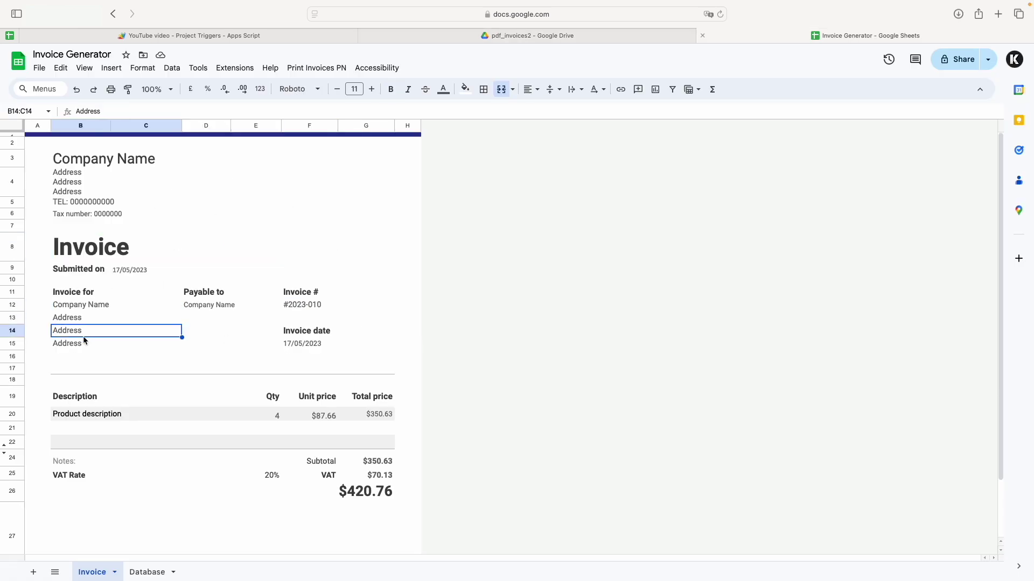
{"action": "key", "text": "Down"}
{"action": "key", "text": "Down"}
{"action": "left_click", "coordinate": [82, 338]}
{"action": "left_click", "coordinate": [83, 308]}
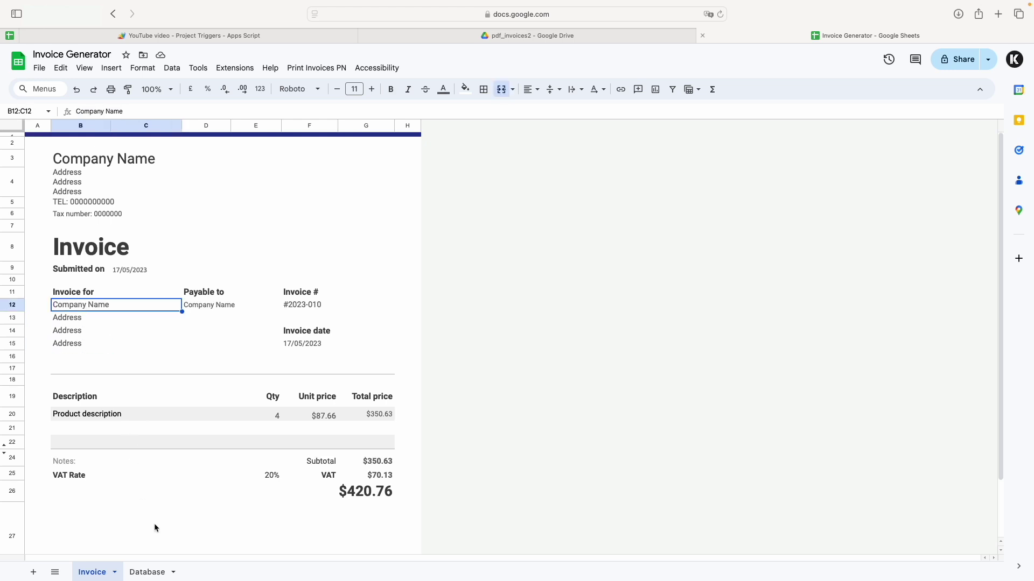
- Check the Database sheet and select the invoice number in cell F12 of the Invoice sheet
{"action": "left_click", "coordinate": [139, 571]}
{"action": "left_click", "coordinate": [93, 572]}
{"action": "left_click", "coordinate": [312, 310]}
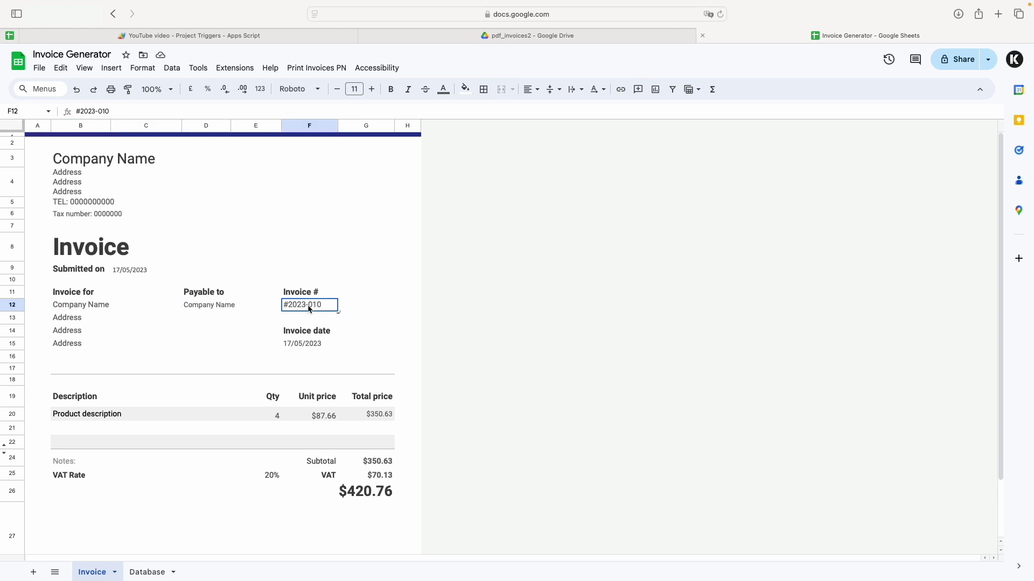
- Inspect the invoice date cell F15, look over the invoice rows in the Database sheet, and return to the Invoice sheet
{"action": "left_click", "coordinate": [326, 347]}
{"action": "left_click", "coordinate": [147, 571]}
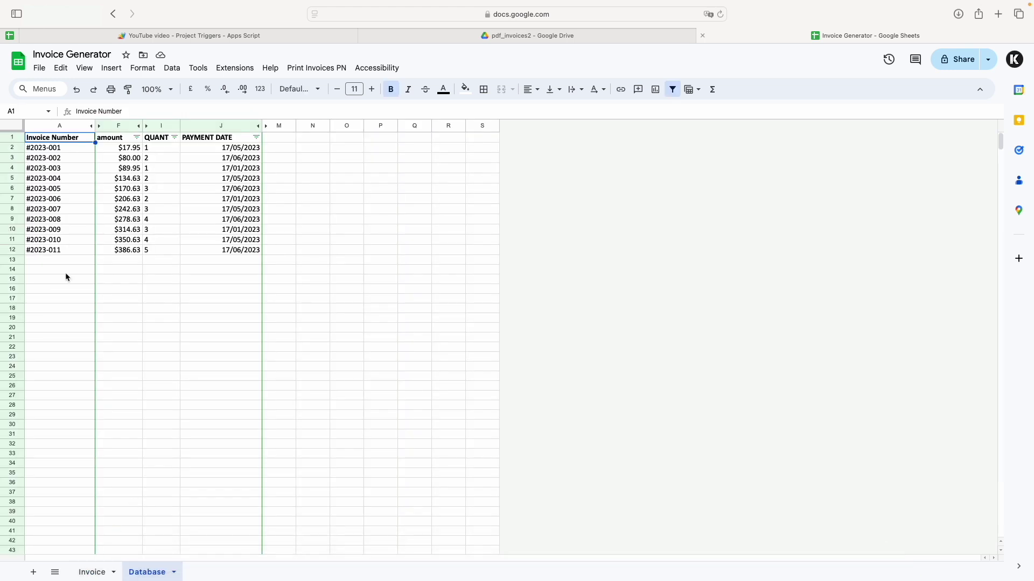
{"action": "left_click", "coordinate": [92, 572]}
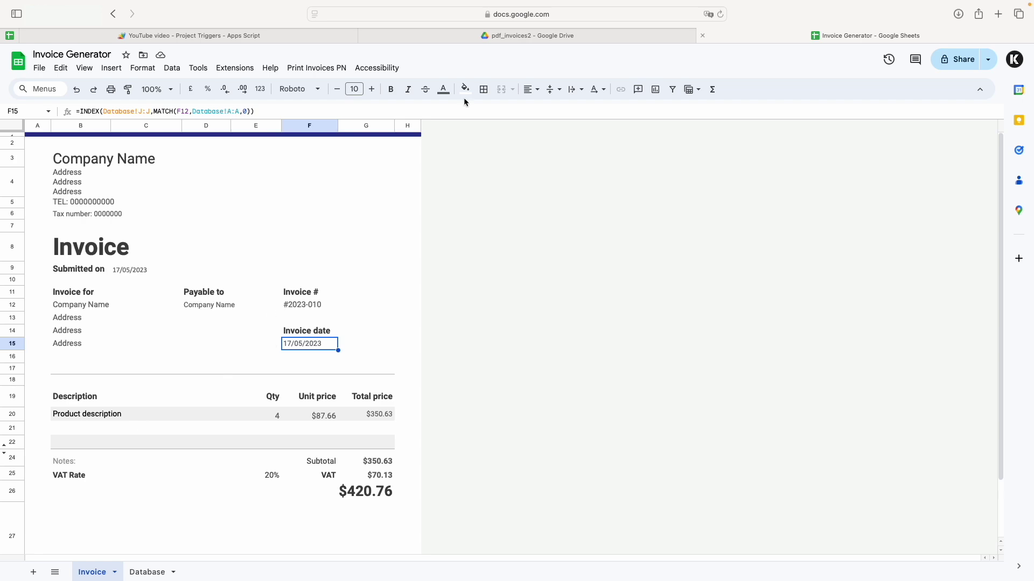
{"action": "scroll", "coordinate": [544, 155], "scroll_direction": "down", "scroll_amount": 3}
{"action": "key", "text": "ctrl+Left"}
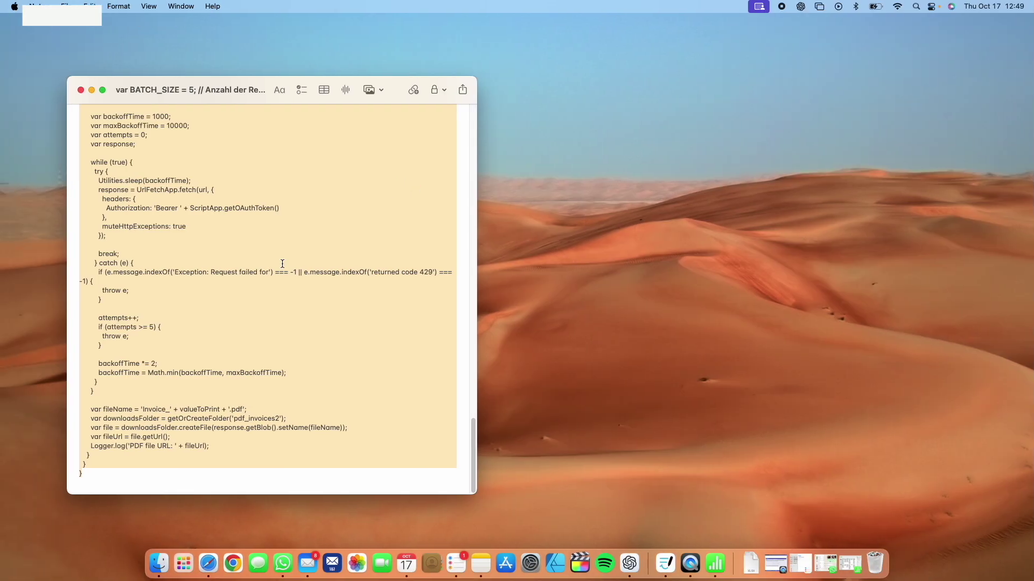
{"action": "key", "text": "ctrl+Right"}
{"action": "left_click", "coordinate": [530, 35]}
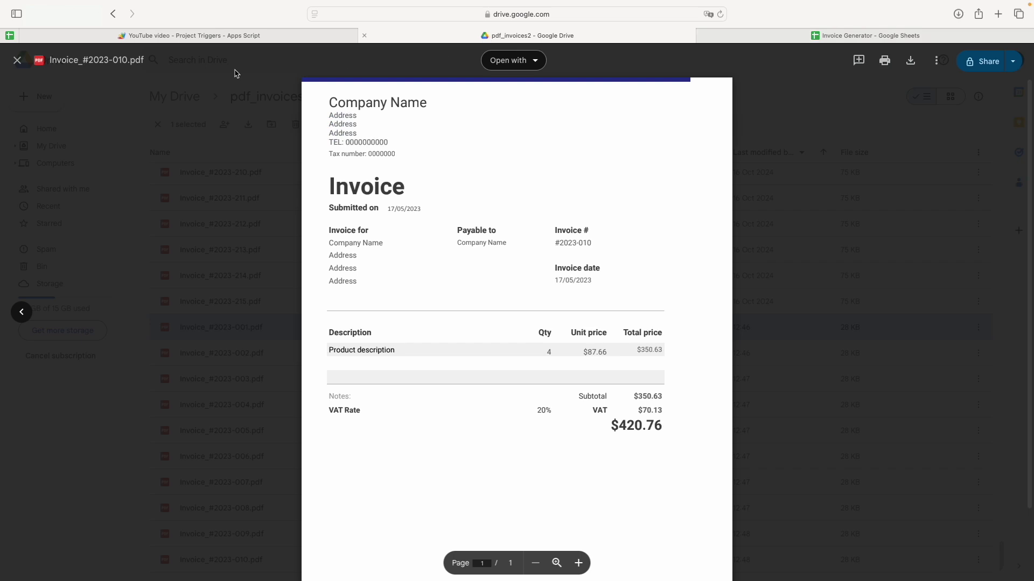
{"action": "left_click", "coordinate": [169, 36]}
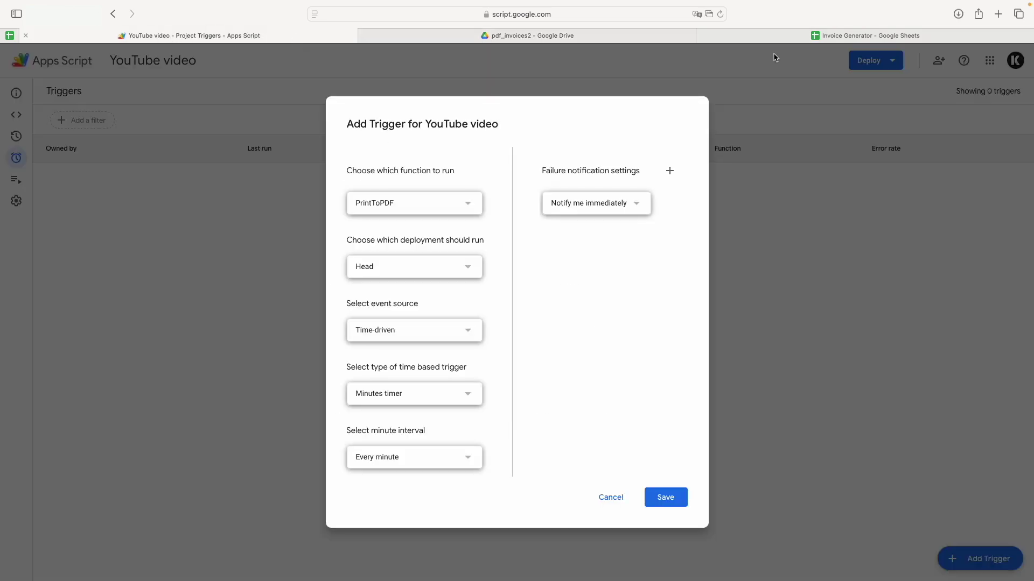
{"action": "left_click", "coordinate": [817, 35]}
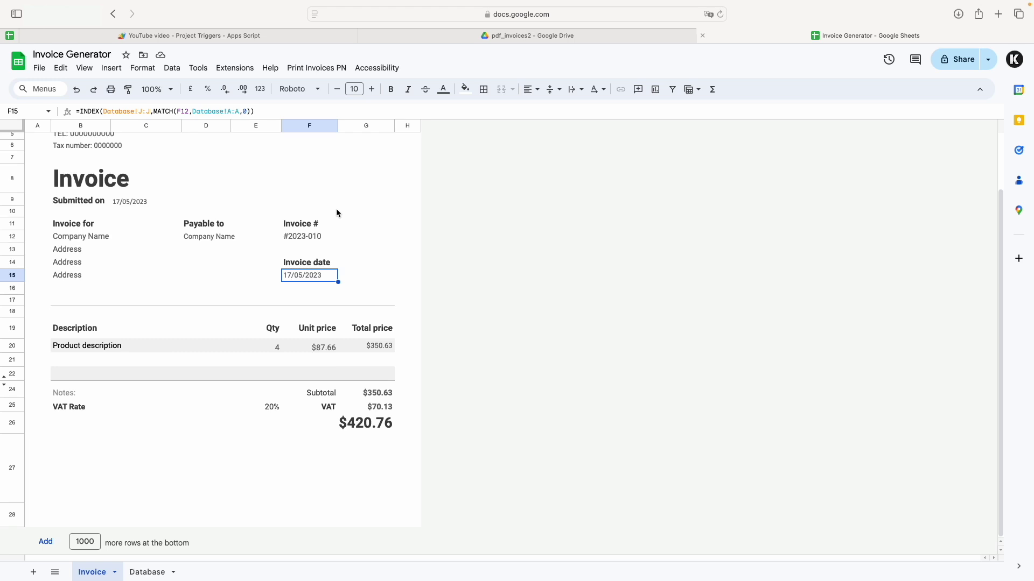
- Try to save the PrintToPDF trigger with the every-minute timer in the YouTube video Apps Script project
{"action": "left_click", "coordinate": [247, 35]}
{"action": "left_click", "coordinate": [666, 496]}
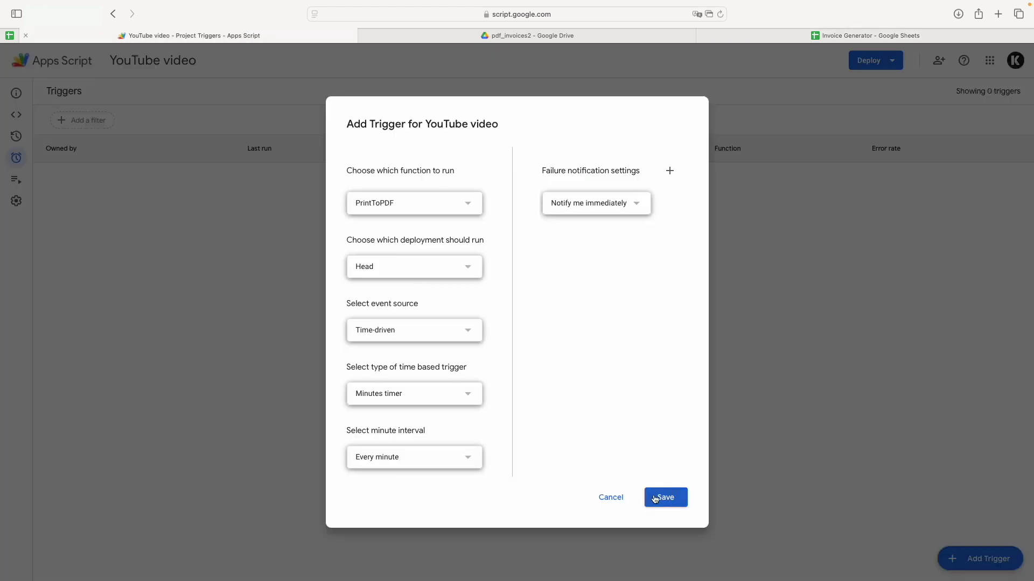
{"action": "key", "text": "ctrl+shift+Tab"}
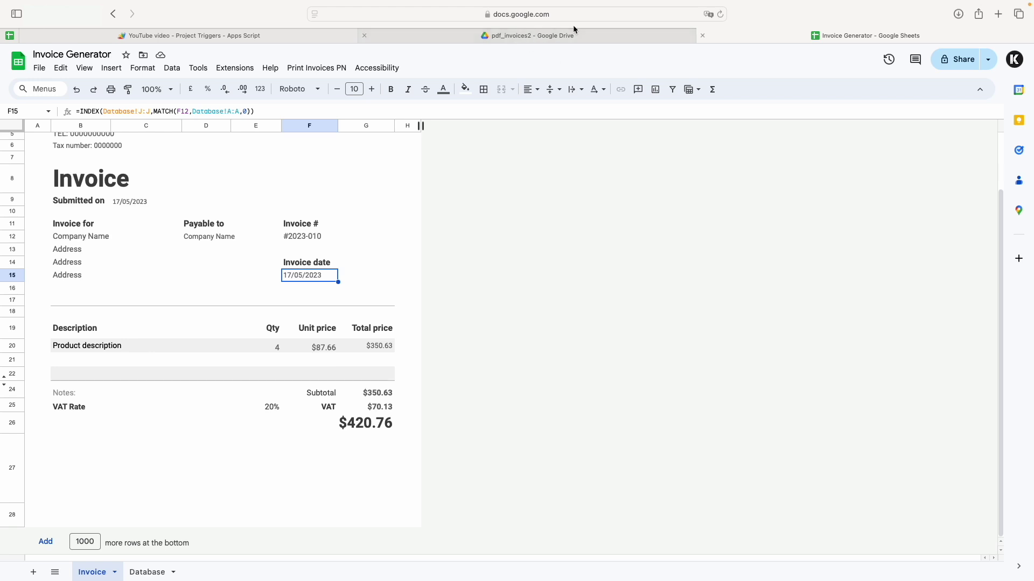
{"action": "left_click", "coordinate": [529, 36]}
{"action": "left_click", "coordinate": [767, 34]}
{"action": "left_click", "coordinate": [586, 37]}
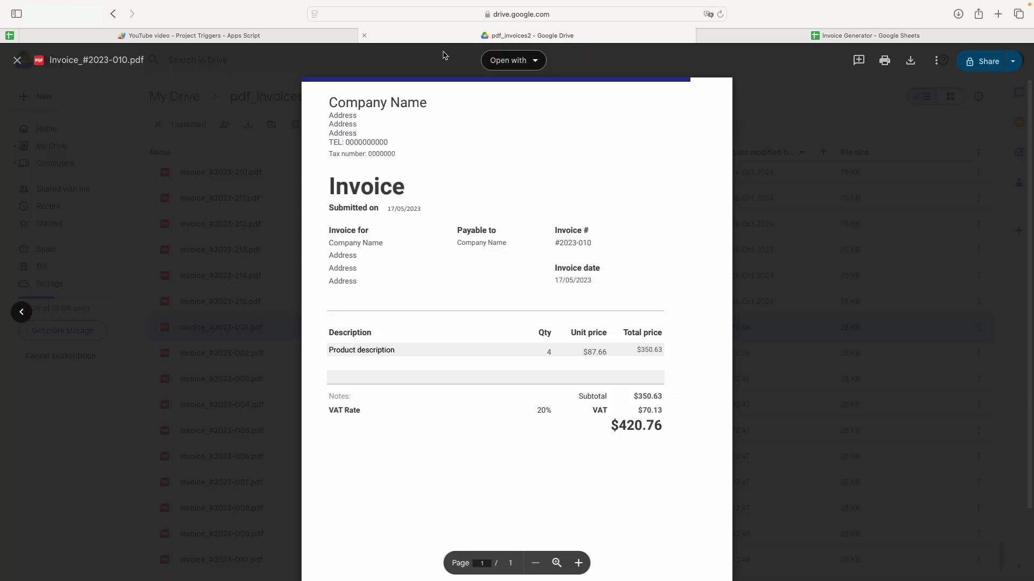
{"action": "left_click", "coordinate": [252, 40]}
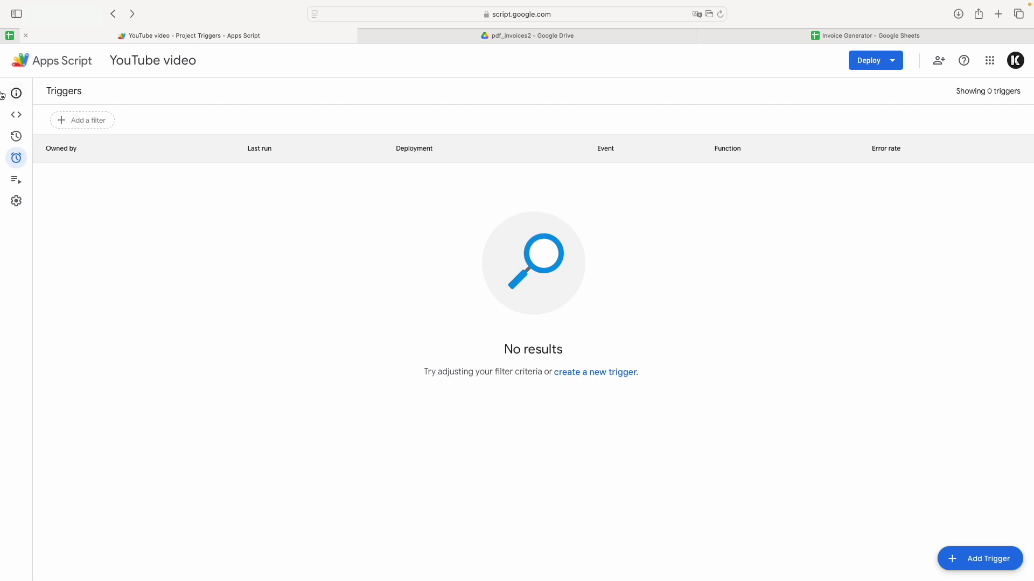
- Reopen the YouTube video project from the Apps Script project list and show its triggers
{"action": "left_click", "coordinate": [49, 69]}
{"action": "double_click", "coordinate": [220, 145]}
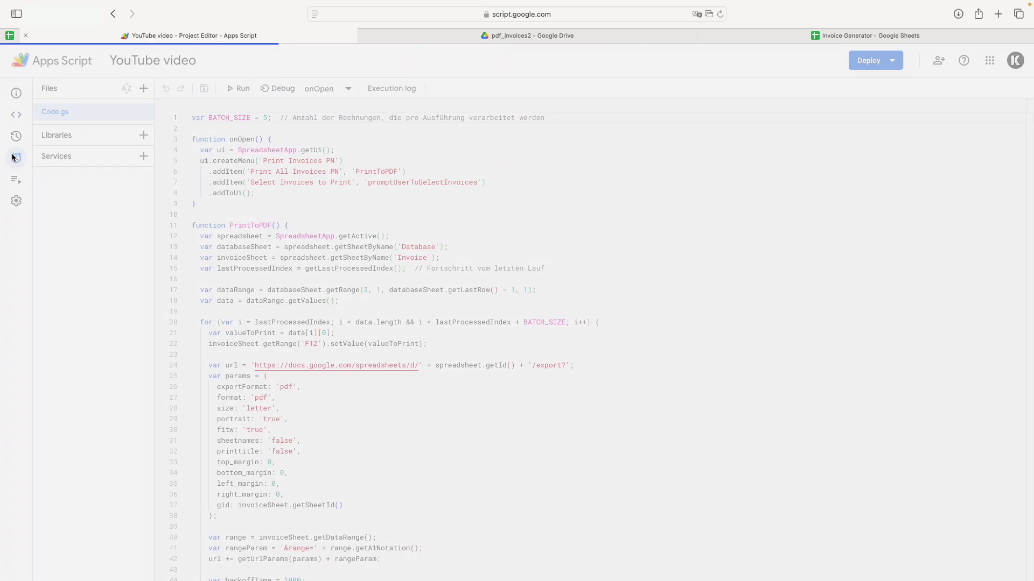
{"action": "left_click", "coordinate": [15, 157]}
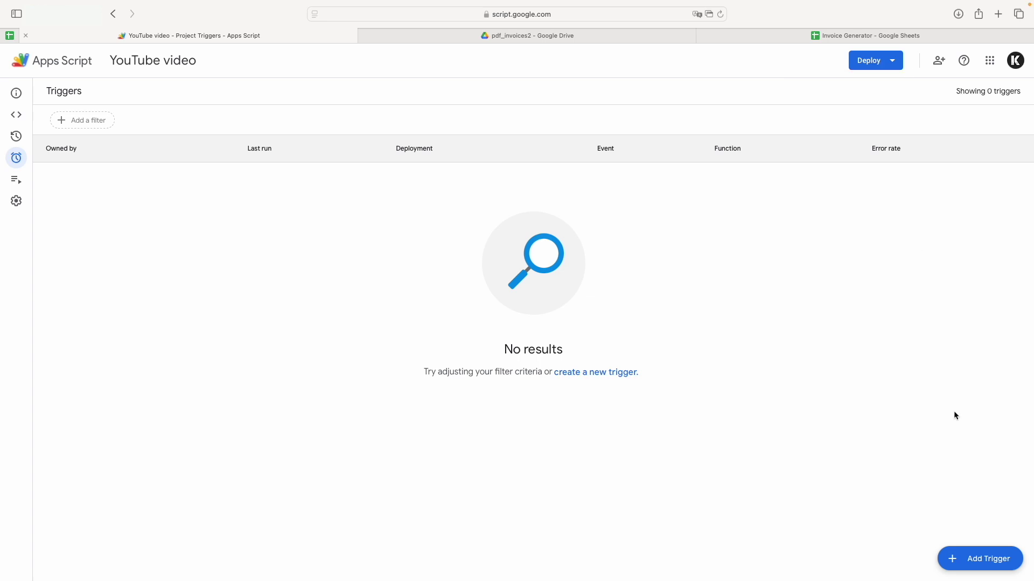
- Add a new trigger that runs the PrintToPDF function from the Head deployment
{"action": "left_click", "coordinate": [980, 559]}
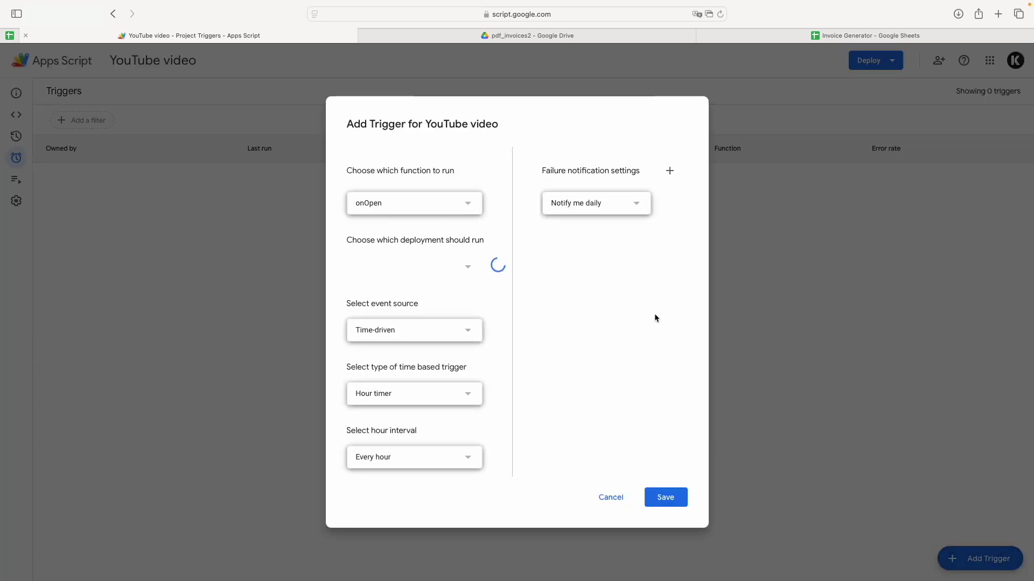
{"action": "left_click", "coordinate": [429, 210]}
{"action": "left_click", "coordinate": [423, 226]}
{"action": "left_click", "coordinate": [404, 277]}
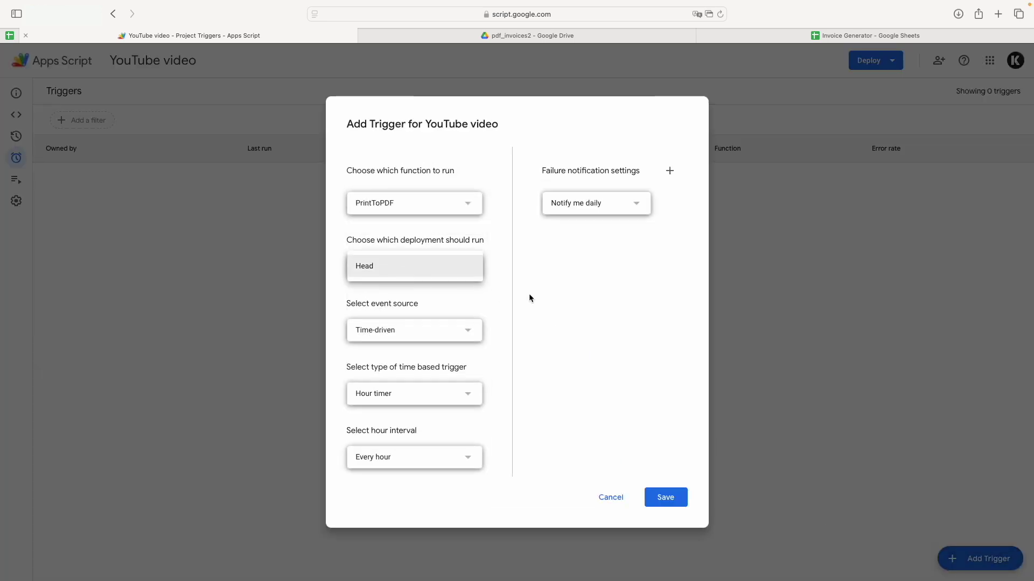
{"action": "left_click", "coordinate": [529, 298]}
- Make the trigger time-driven with a minutes timer that runs every minute
{"action": "left_click", "coordinate": [415, 330]}
{"action": "left_click", "coordinate": [404, 395]}
{"action": "left_click", "coordinate": [404, 395]}
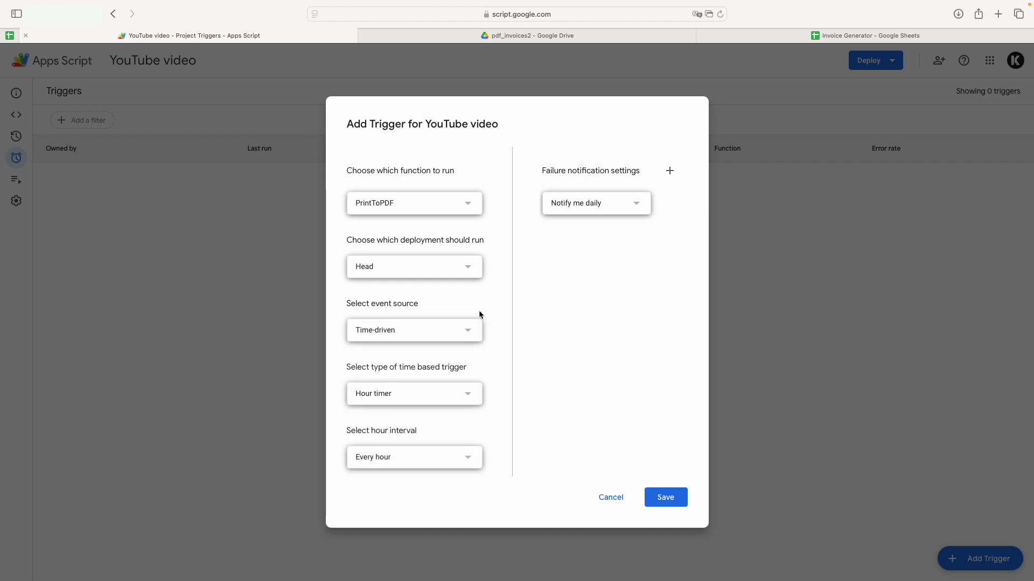
{"action": "left_click", "coordinate": [434, 393]}
{"action": "left_click", "coordinate": [418, 372]}
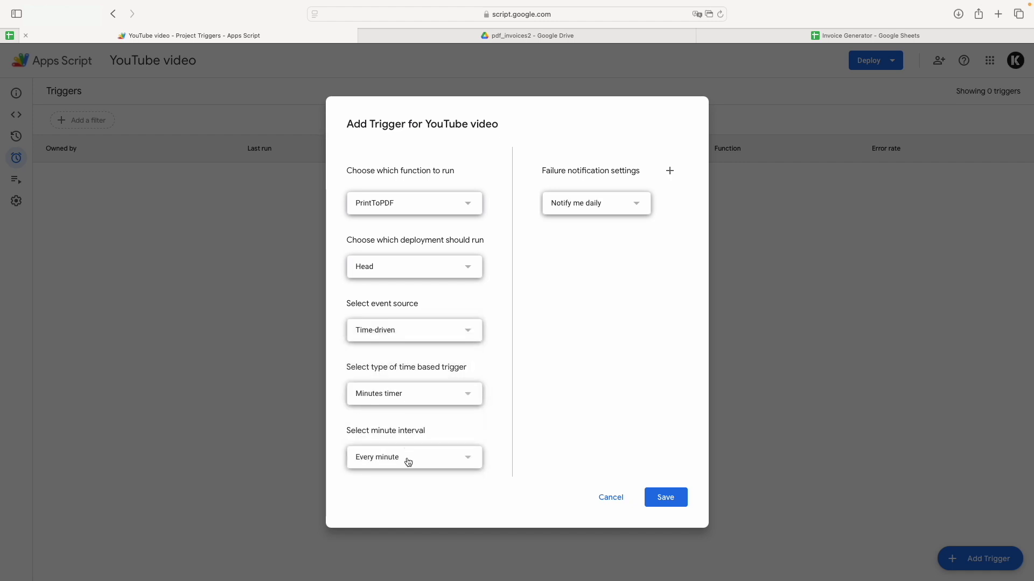
{"action": "left_click", "coordinate": [409, 462]}
{"action": "left_click", "coordinate": [409, 466]}
- Allow the blocked authorization pop-up and save the PrintToPDF trigger
{"action": "left_click", "coordinate": [665, 501]}
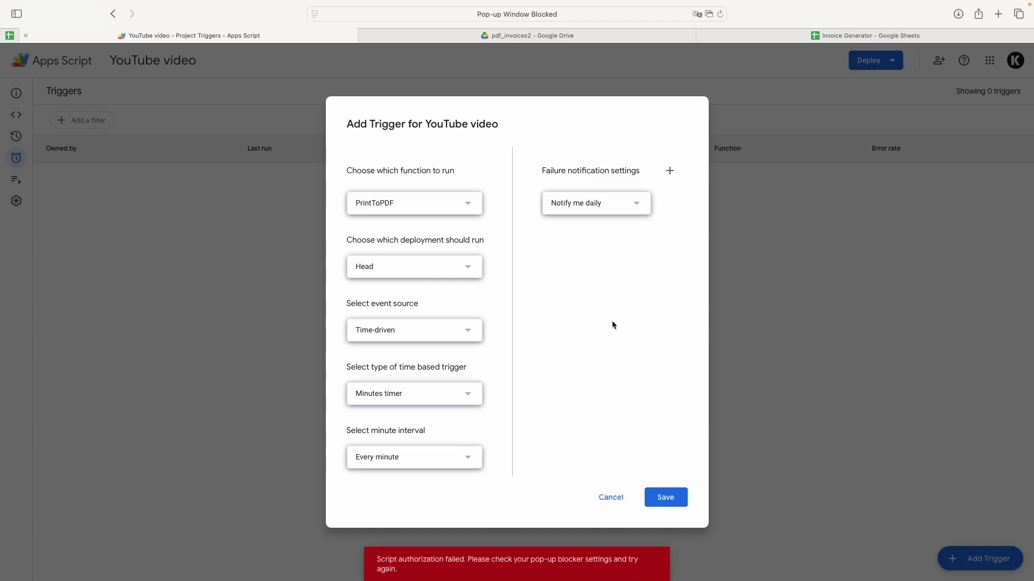
{"action": "left_click", "coordinate": [708, 14]}
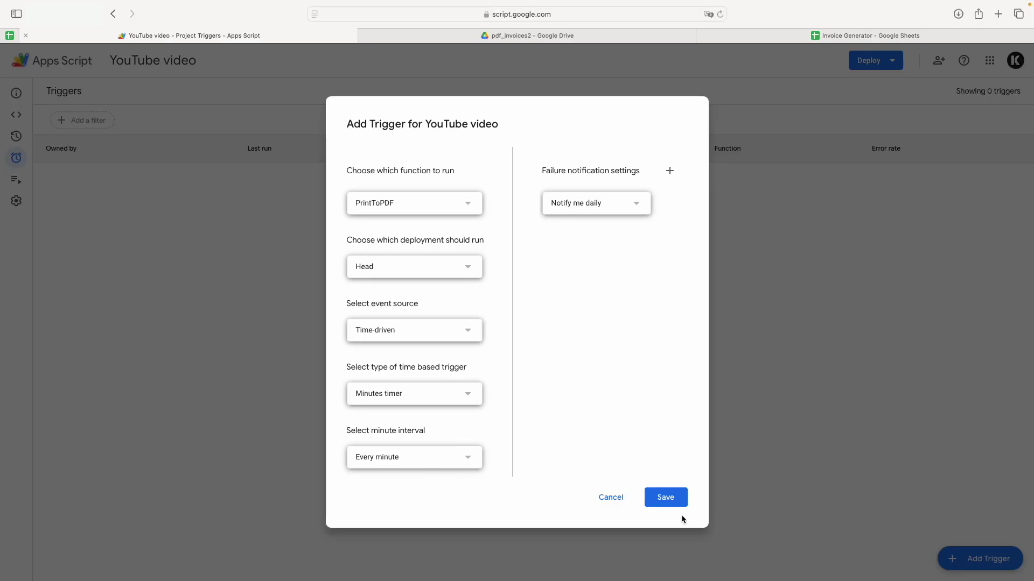
{"action": "left_click", "coordinate": [669, 498]}
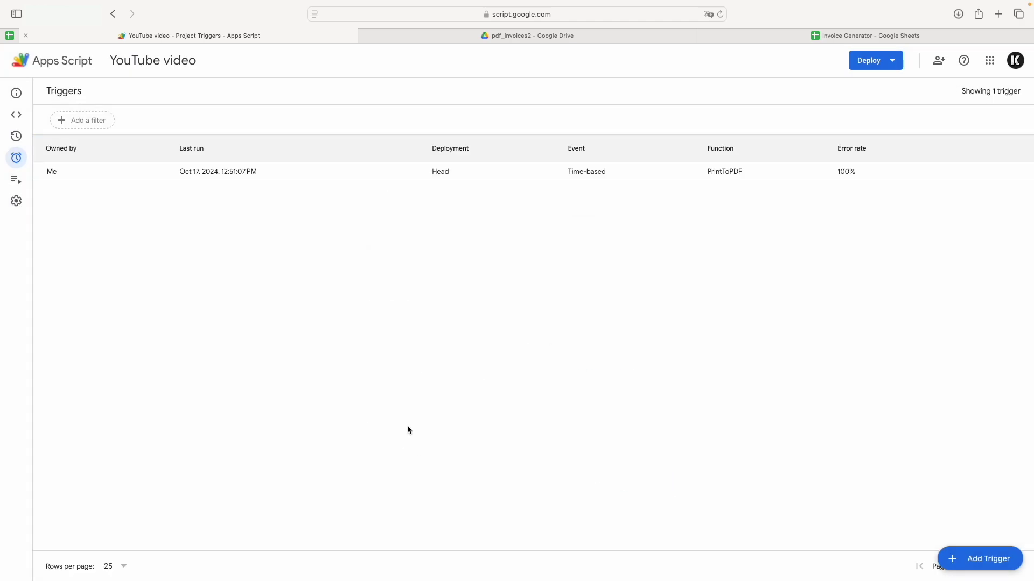
- Switch to the pdf_invoices2 folder in Google Drive and check the most recent PDFs at the end of the list
{"action": "key", "text": "ctrl+Tab"}
{"action": "scroll", "coordinate": [526, 370], "scroll_direction": "down", "scroll_amount": 5}
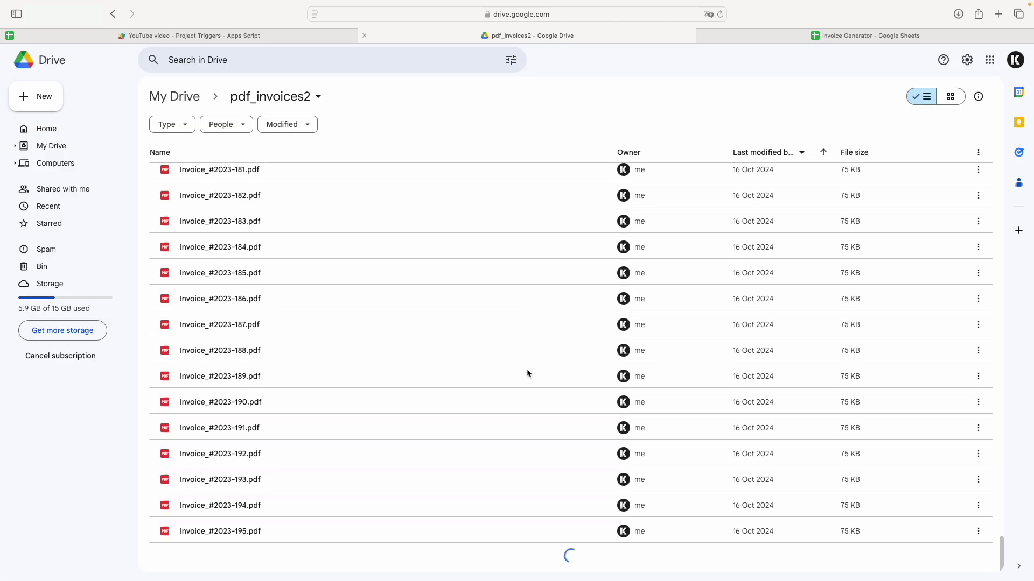
{"action": "scroll", "coordinate": [532, 363], "scroll_direction": "down", "scroll_amount": 10}
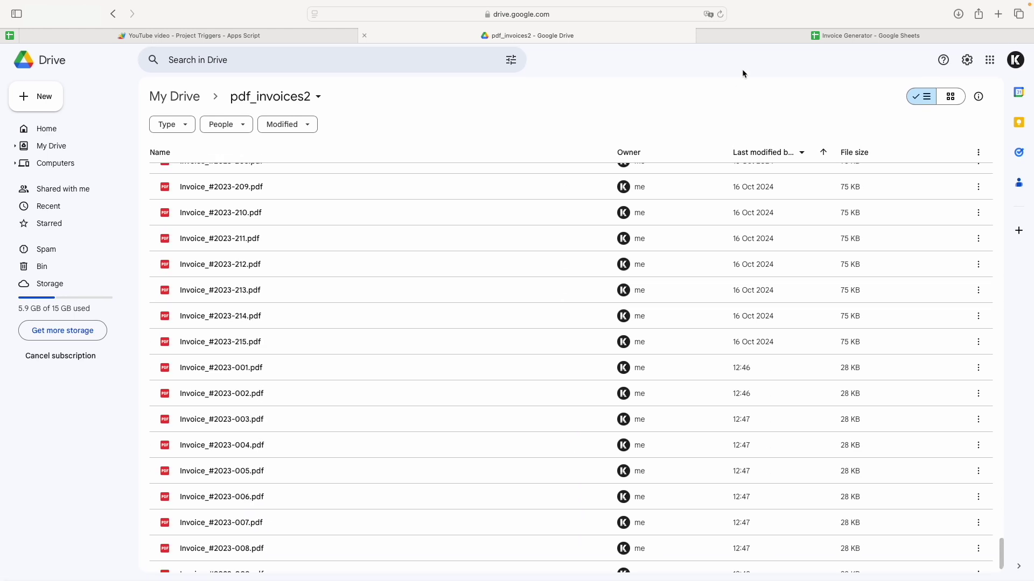
- Switch to the Invoice Generator spreadsheet and run the custom Print All Invoices PN command
{"action": "left_click", "coordinate": [866, 36]}
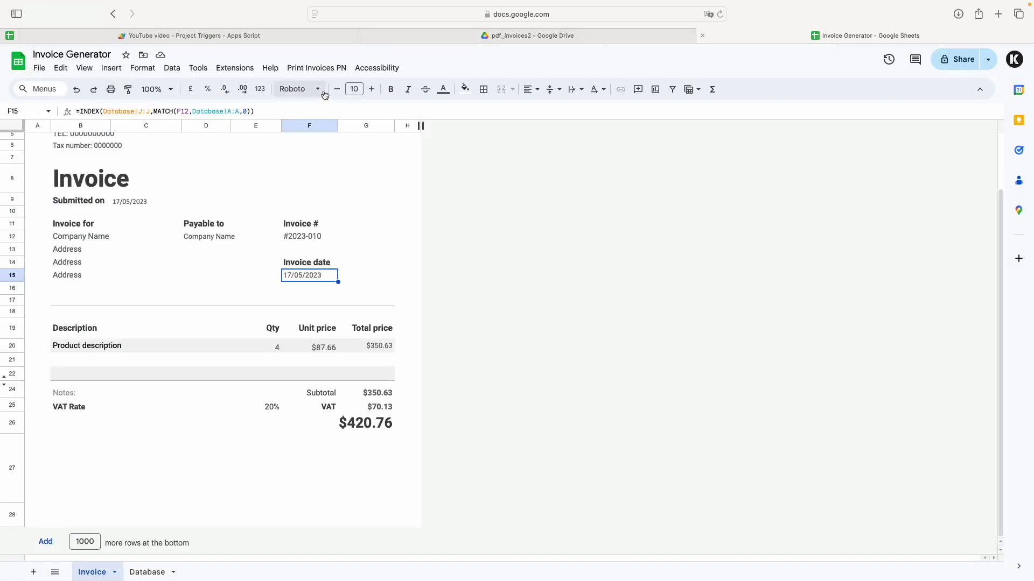
{"action": "left_click", "coordinate": [317, 68]}
{"action": "left_click", "coordinate": [343, 88]}
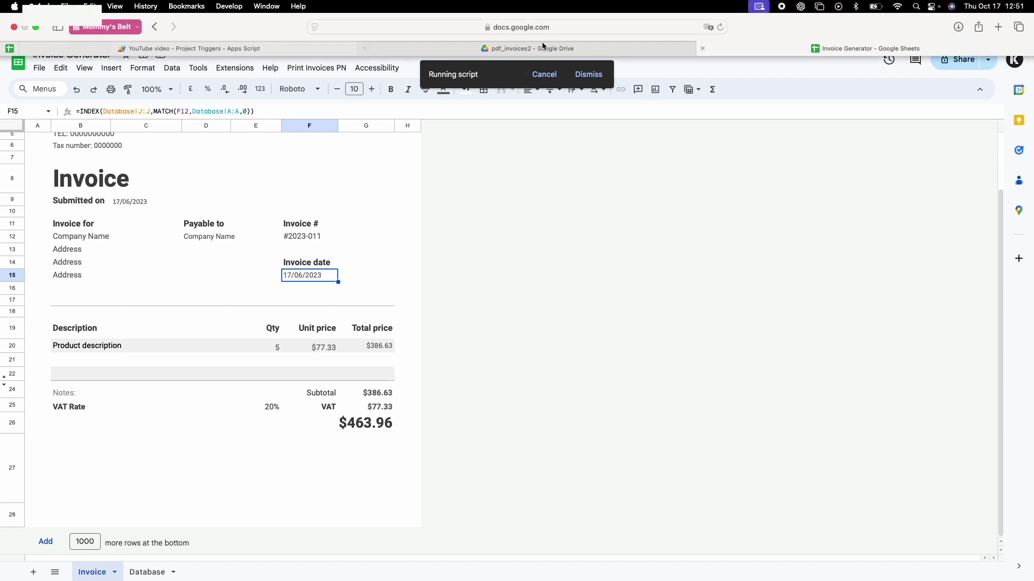
- Reload the pdf_invoices2 folder in Google Drive and find the newest invoice PDF at the end of the list
{"action": "left_click", "coordinate": [542, 48]}
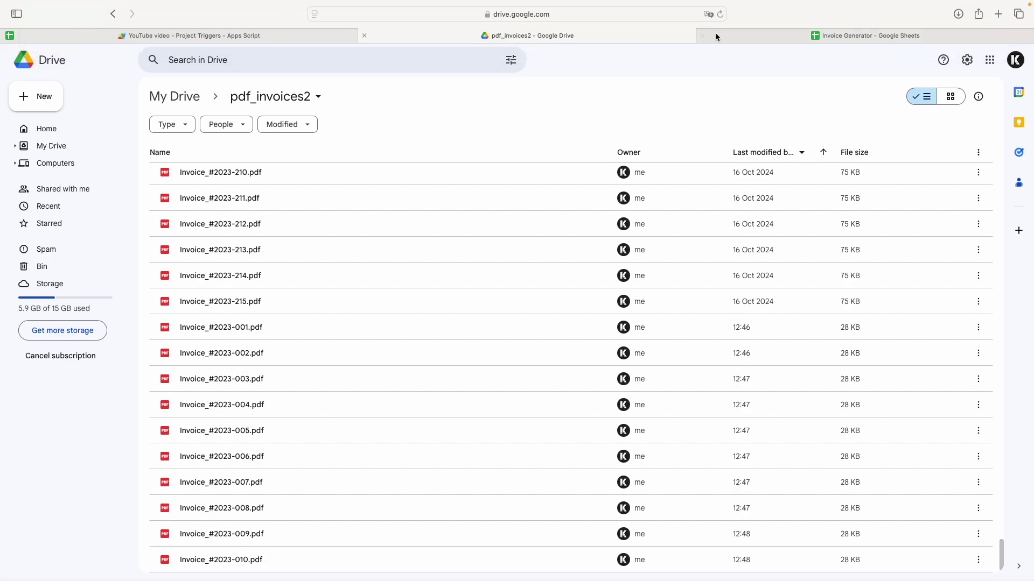
{"action": "left_click", "coordinate": [720, 14]}
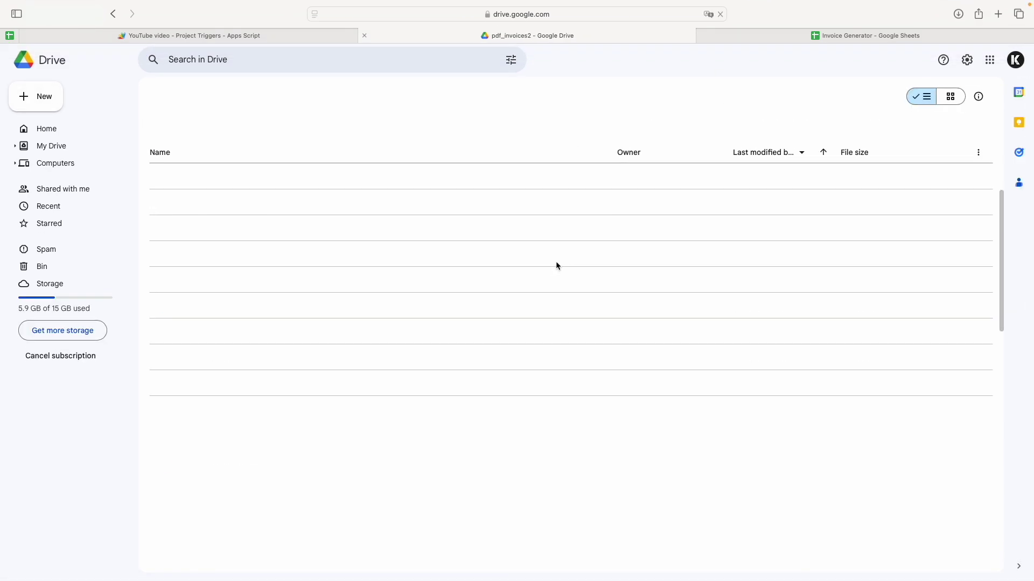
{"action": "scroll", "coordinate": [425, 495], "scroll_direction": "down", "scroll_amount": 15}
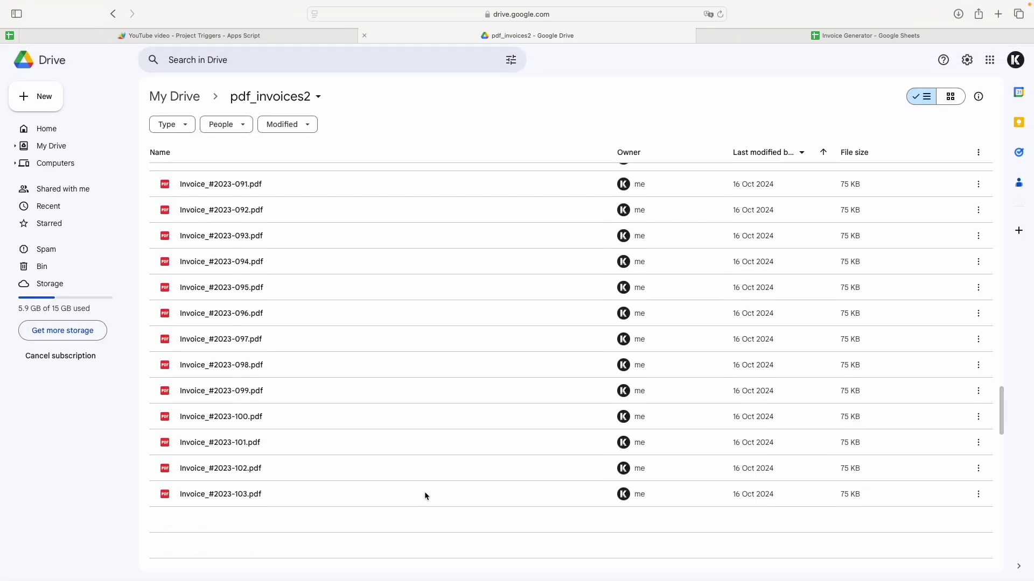
{"action": "scroll", "coordinate": [425, 492], "scroll_direction": "down", "scroll_amount": 20}
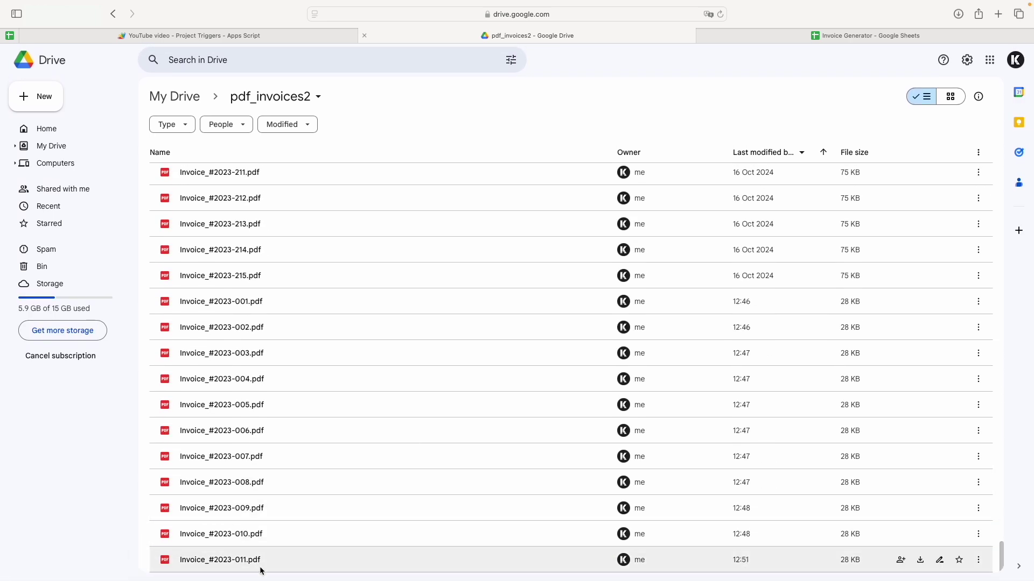
- Open Invoice_#2023-011.pdf and highlight its grand total
{"action": "left_click", "coordinate": [314, 556]}
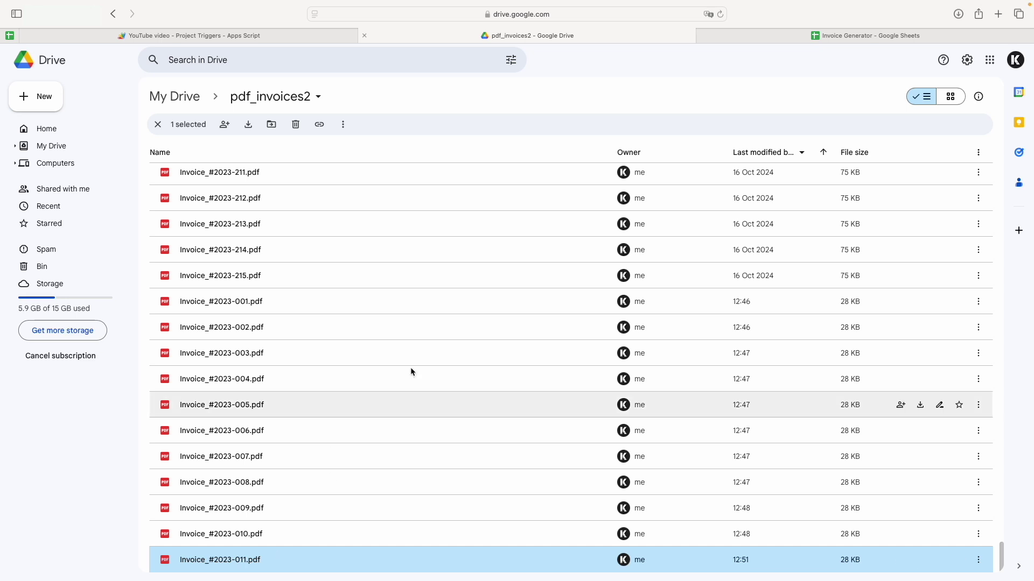
{"action": "double_click", "coordinate": [251, 560]}
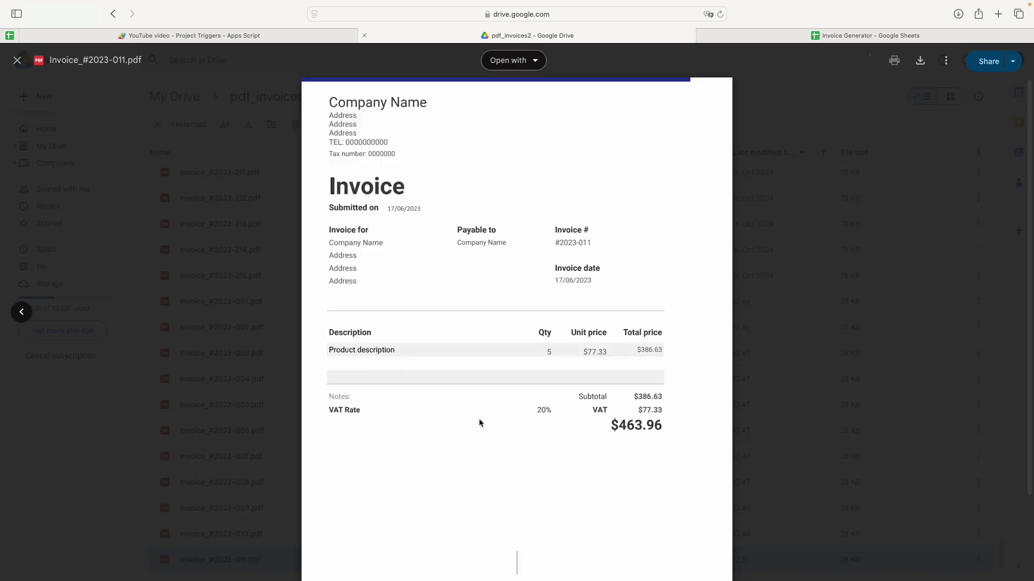
{"action": "left_click_drag", "start_coordinate": [612, 425], "coordinate": [661, 427]}
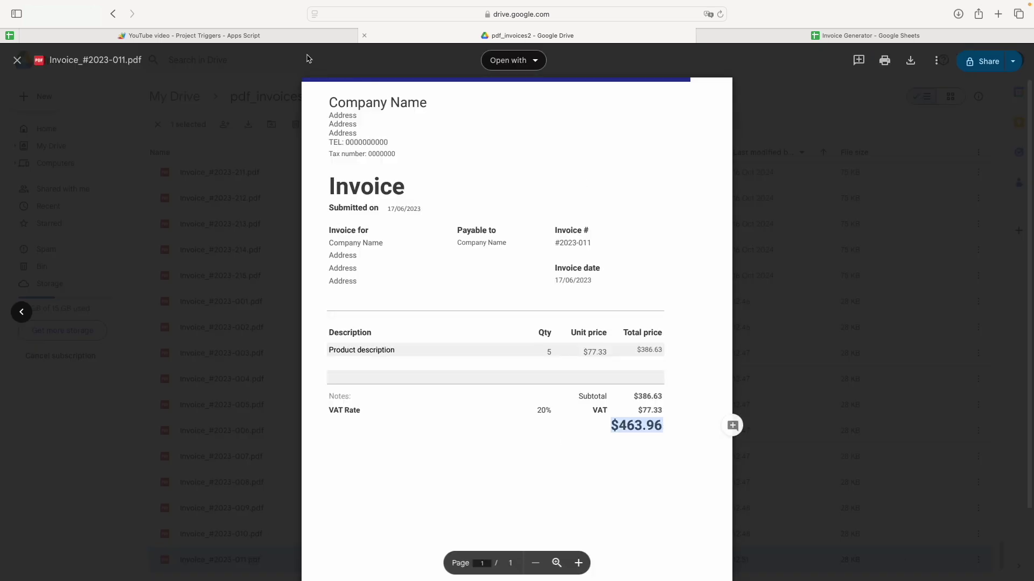
- Switch back to the Invoice Generator spreadsheet and select the amount in cell F12 of the Database sheet
{"action": "left_click", "coordinate": [716, 36]}
{"action": "left_click", "coordinate": [147, 573]}
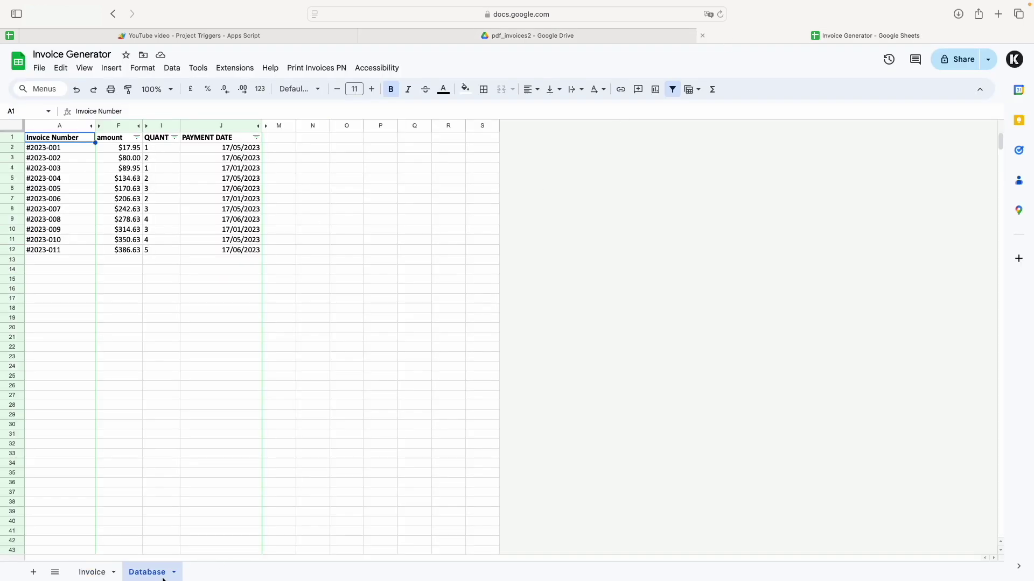
{"action": "left_click", "coordinate": [133, 247]}
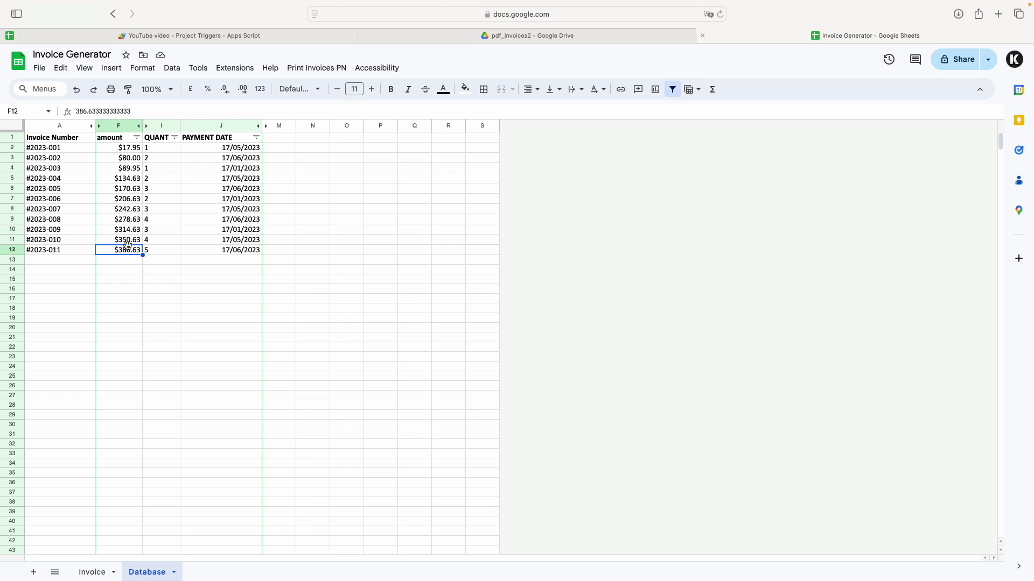
- Return to the Invoice sheet and check the invoice number and the grand total formula in F26:G26
{"action": "left_click", "coordinate": [98, 572]}
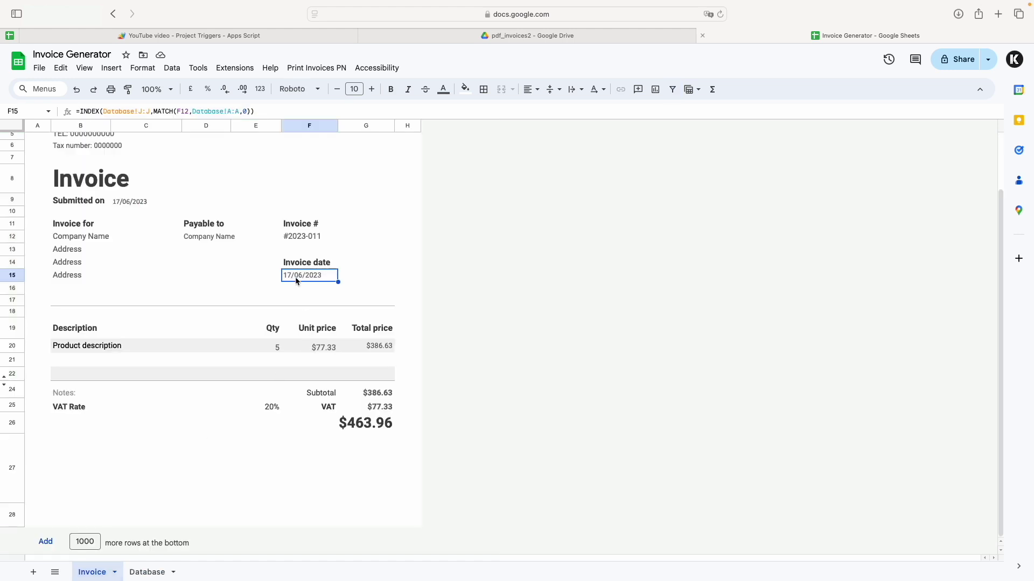
{"action": "left_click", "coordinate": [325, 239]}
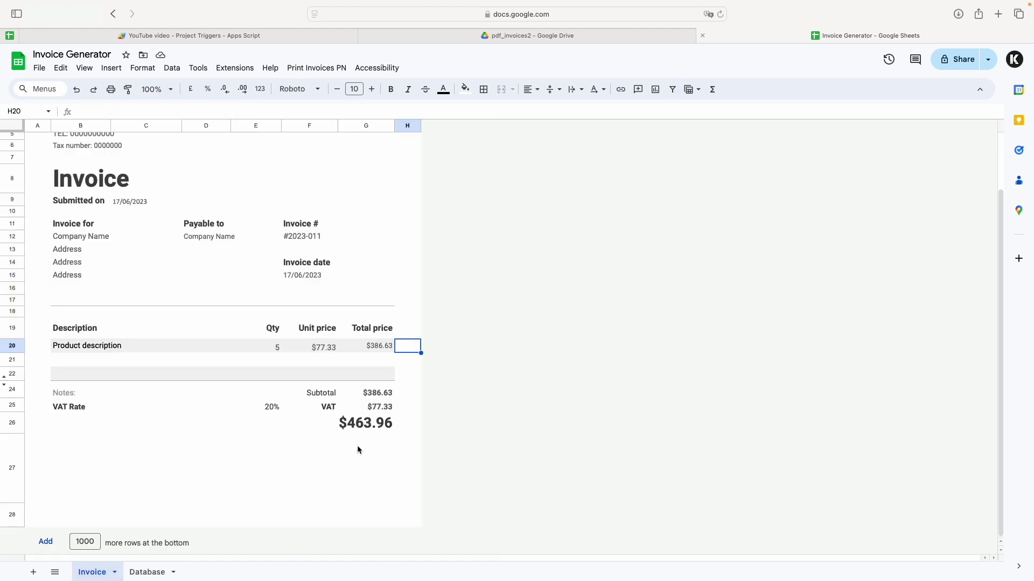
{"action": "left_click", "coordinate": [356, 428]}
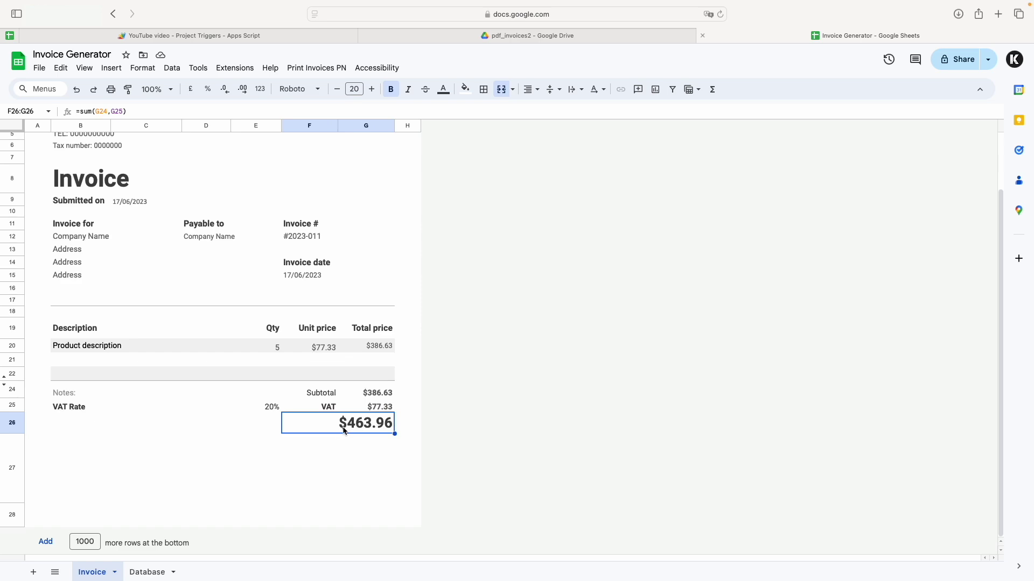
- Inspect the subtotal cell in column G of the Invoice sheet
{"action": "left_click", "coordinate": [377, 409]}
{"action": "double_click", "coordinate": [379, 408]}
{"action": "key", "text": "Tab"}
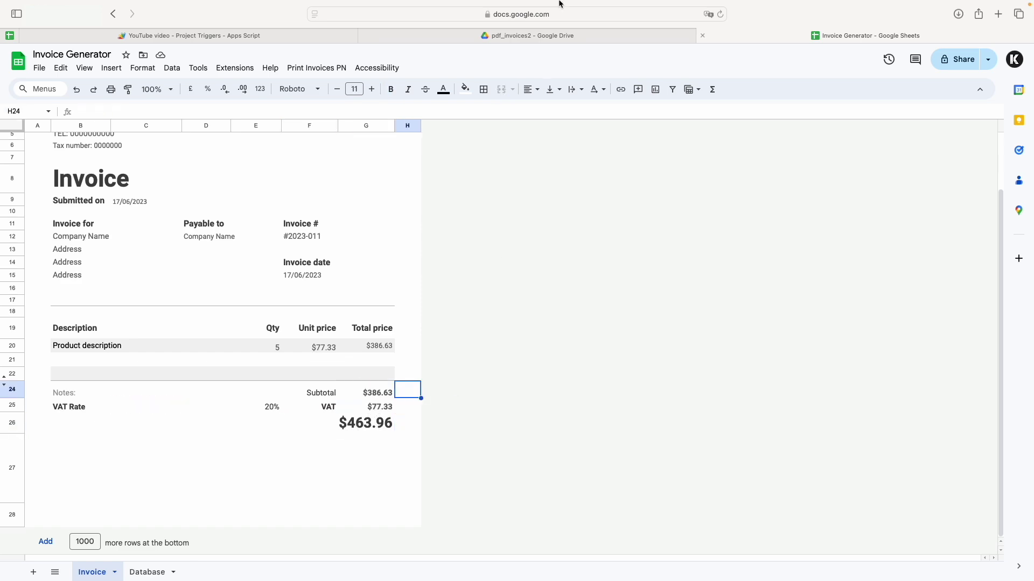
- Review the generated PDFs in the pdf_invoices2 Drive folder and the PrintToPDF time-based trigger in Apps Script
{"action": "left_click", "coordinate": [568, 35]}
{"action": "left_click", "coordinate": [265, 355]}
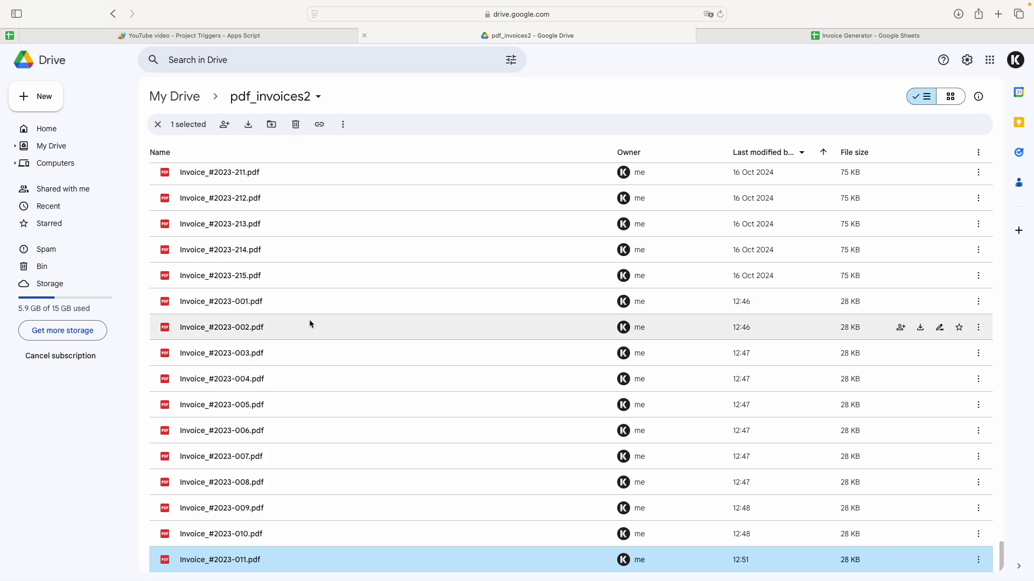
{"action": "left_click", "coordinate": [332, 36]}
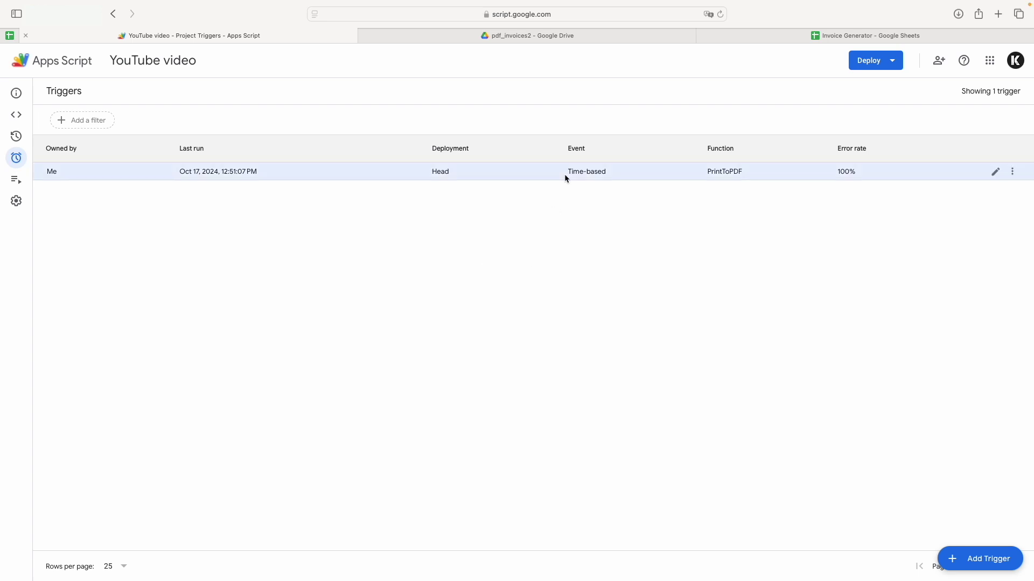
{"action": "mouse_move", "coordinate": [597, 38]}
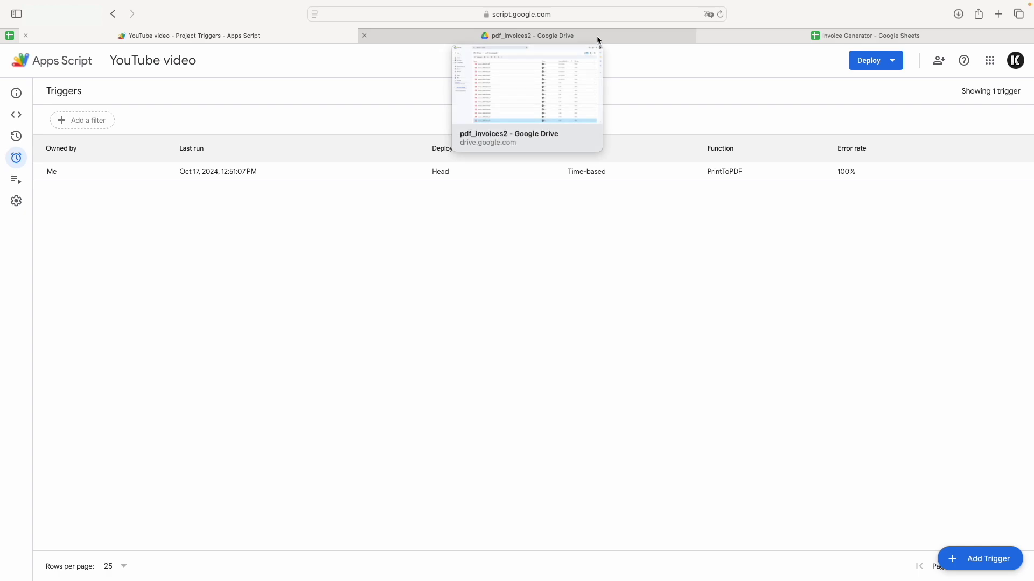
{"action": "left_click", "coordinate": [597, 37]}
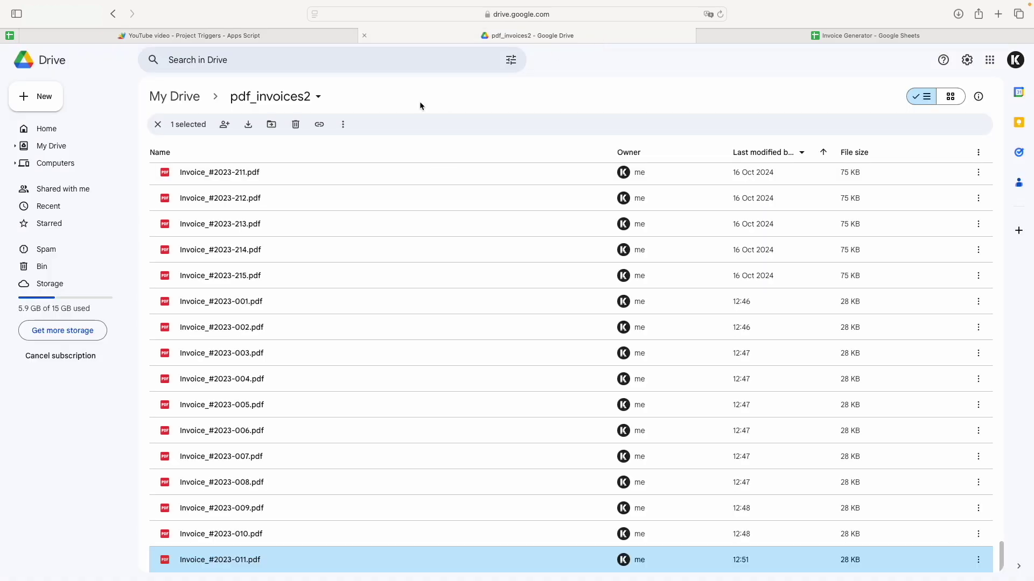
- In the Invoice Generator spreadsheet, open the Select Invoices to Print prompt and dismiss it without entering invoice numbers
{"action": "left_click", "coordinate": [743, 32]}
{"action": "left_click", "coordinate": [316, 68]}
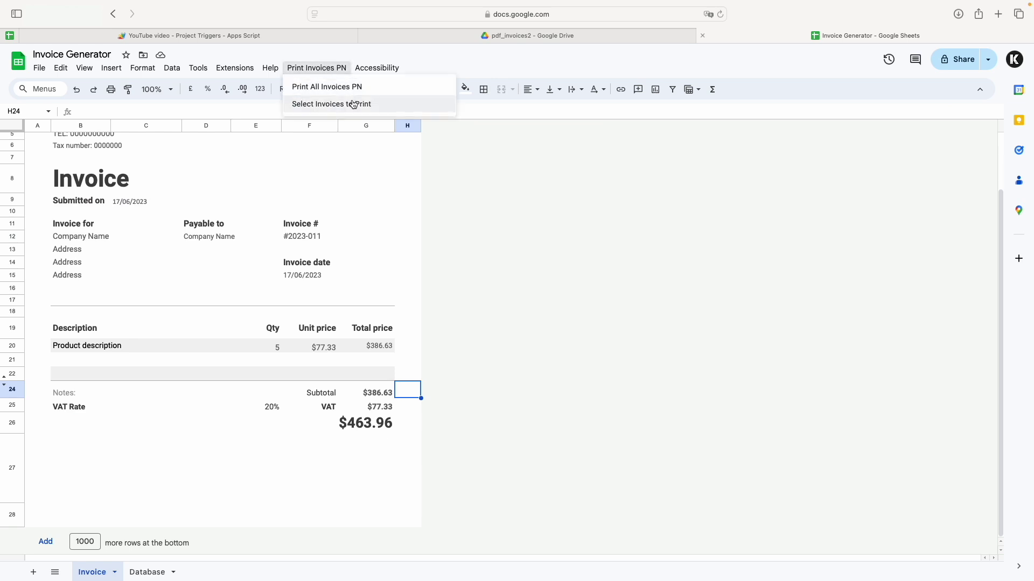
{"action": "left_click", "coordinate": [355, 104]}
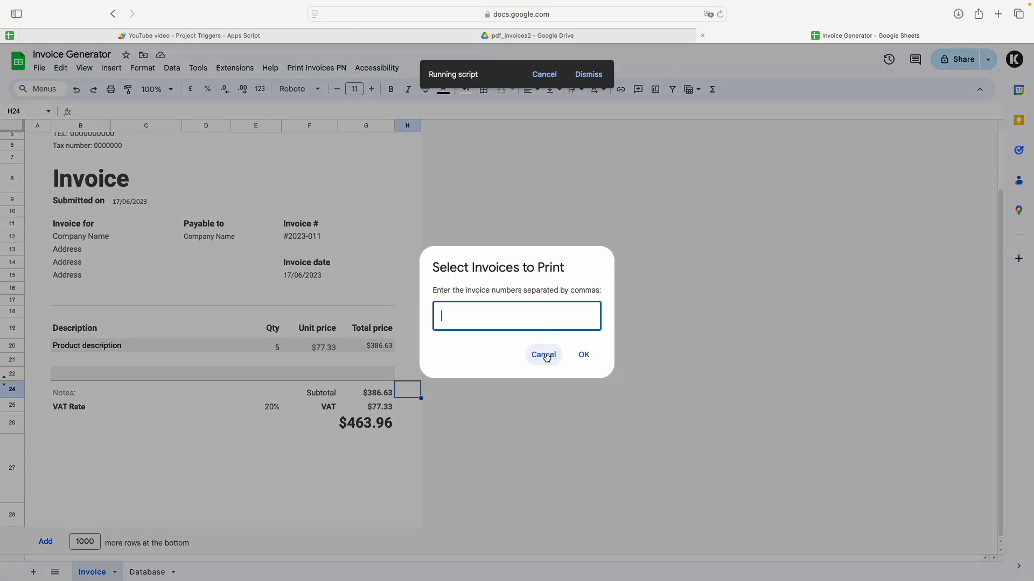
{"action": "left_click", "coordinate": [542, 354]}
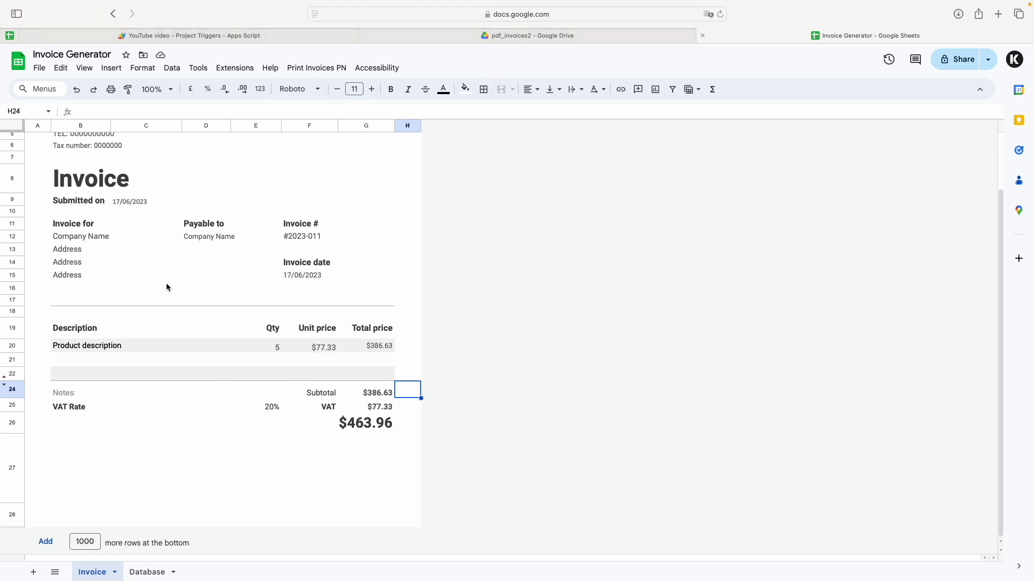
- Switch to Apps Script and view the My Projects list
{"action": "left_click", "coordinate": [267, 33]}
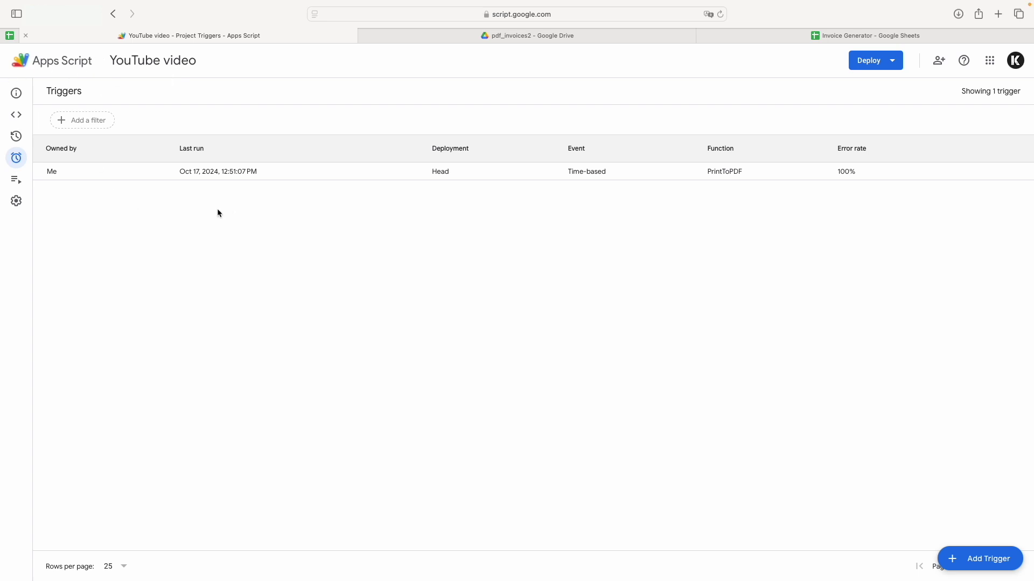
{"action": "left_click", "coordinate": [20, 60]}
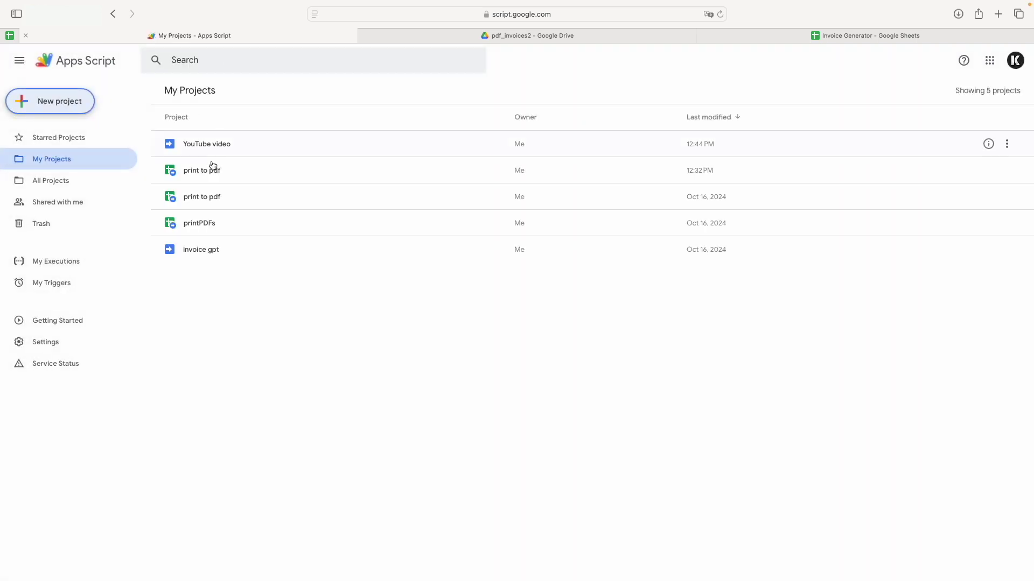
{"action": "left_click", "coordinate": [233, 243]}
- Return to the Invoice Generator spreadsheet and check the invoice date's lookup formula in F15
{"action": "left_click", "coordinate": [746, 34]}
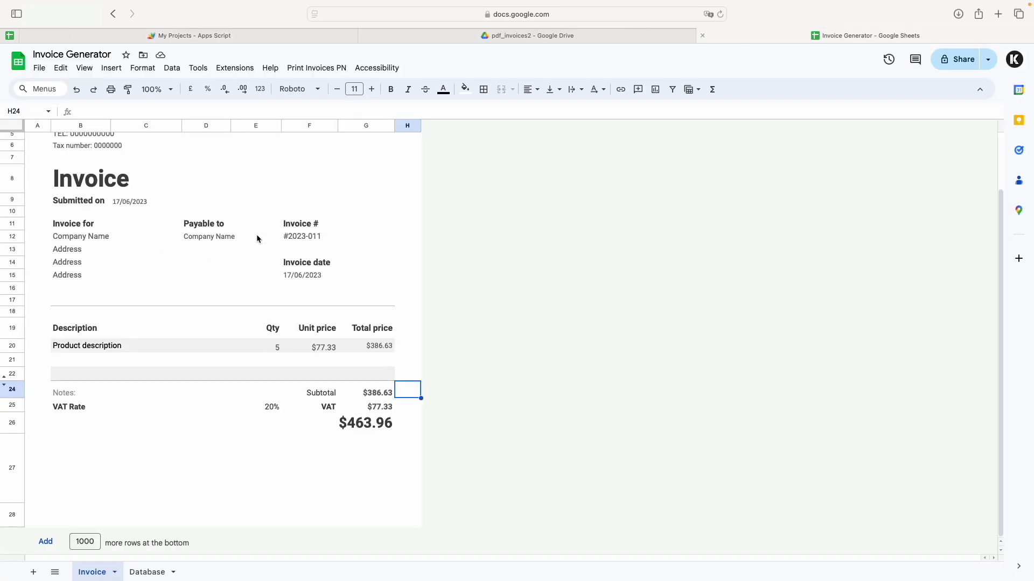
{"action": "left_click", "coordinate": [310, 276]}
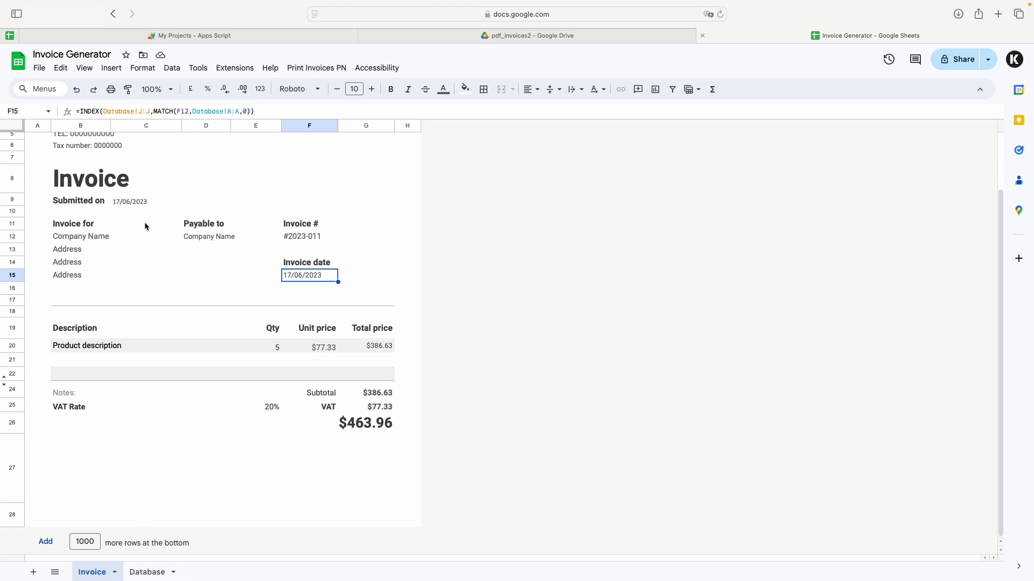
- Try to enter an INDEX formula in the company name cell B12 that references column Q of the Database sheet
{"action": "left_click", "coordinate": [80, 238]}
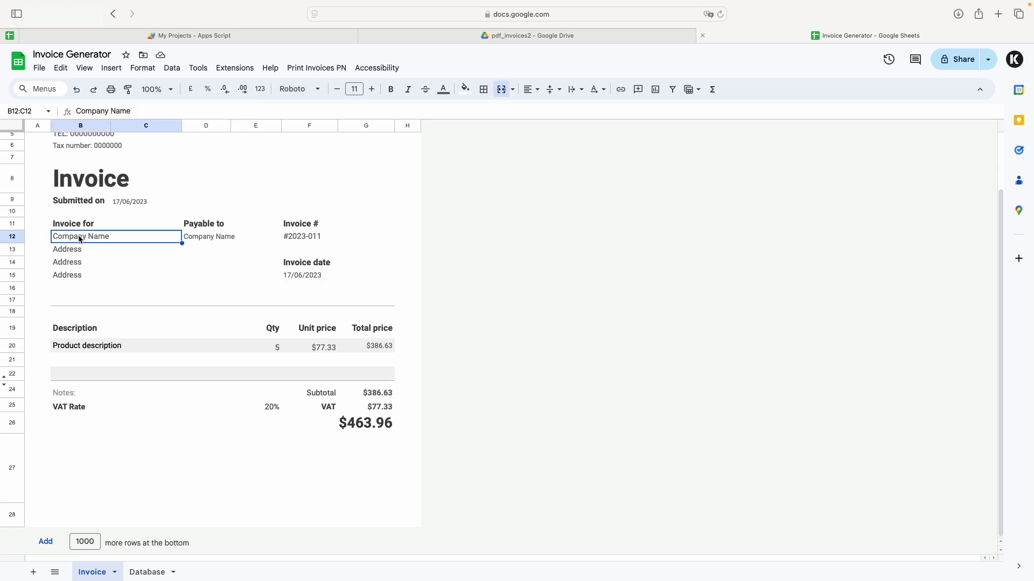
{"action": "type", "text": "="}
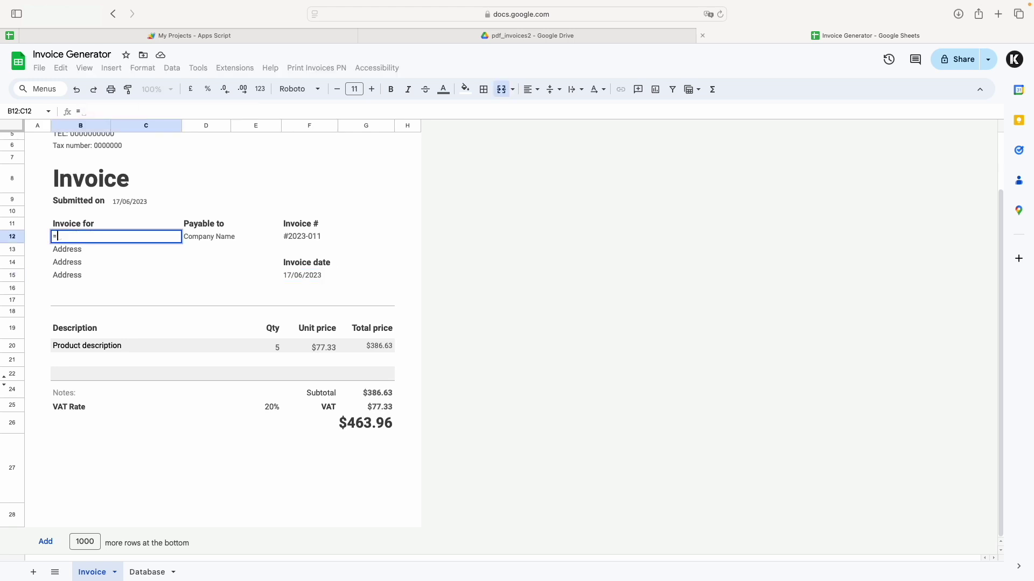
{"action": "type", "text": "INDEX("}
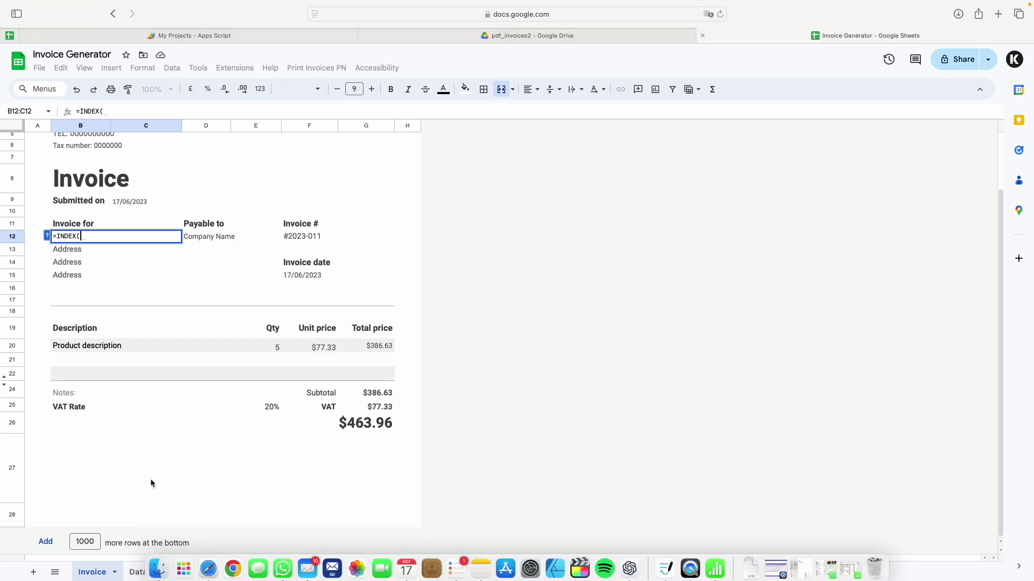
{"action": "left_click", "coordinate": [138, 572]}
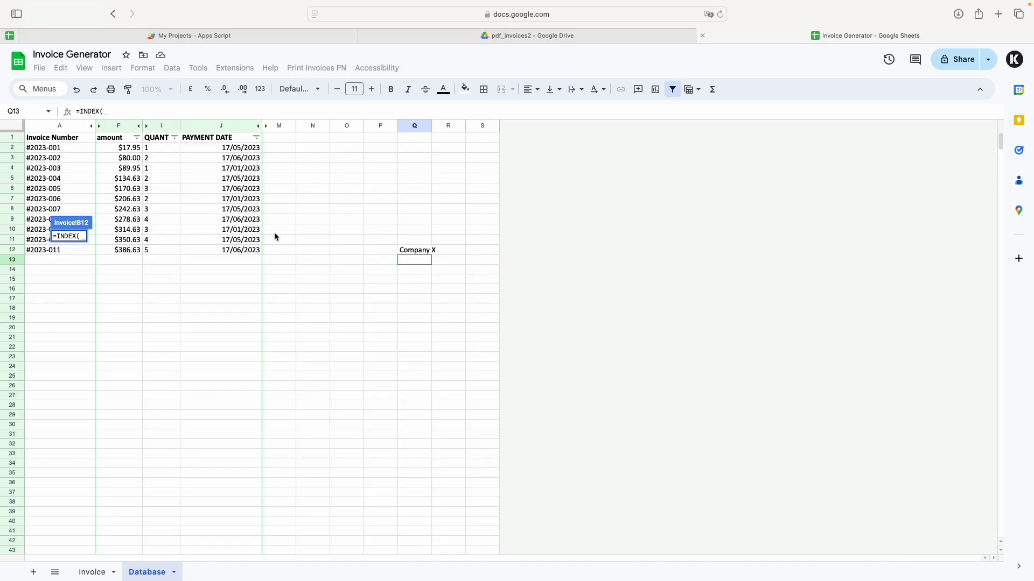
{"action": "right_click", "coordinate": [425, 131]}
{"action": "key", "text": "Return"}
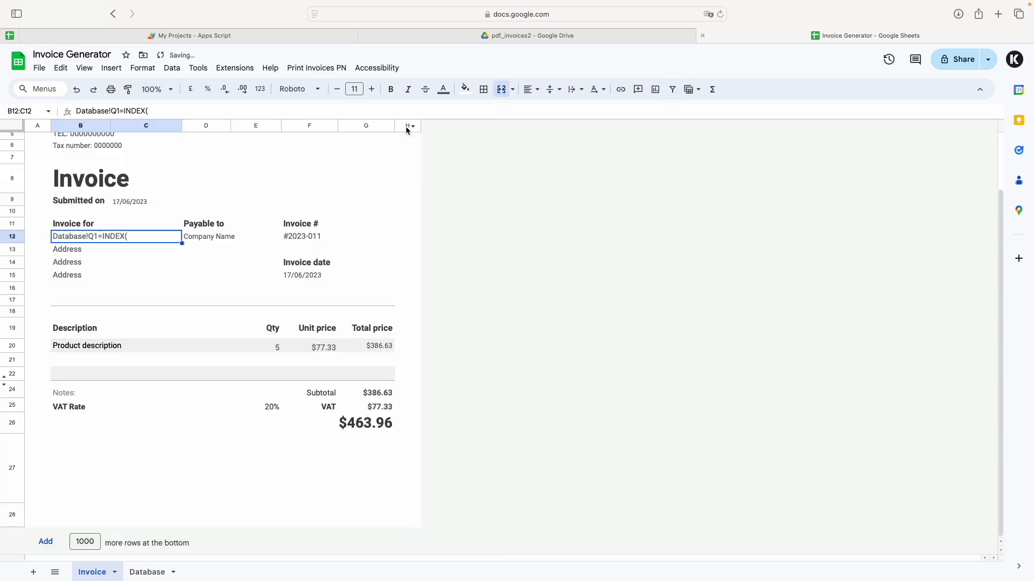
- Replace the content of B12 on the Invoice sheet with the start of a lookup formula, =INDEX(Database!Q:Q,
{"action": "double_click", "coordinate": [135, 237]}
{"action": "left_click_drag", "start_coordinate": [135, 237], "coordinate": [23, 236]}
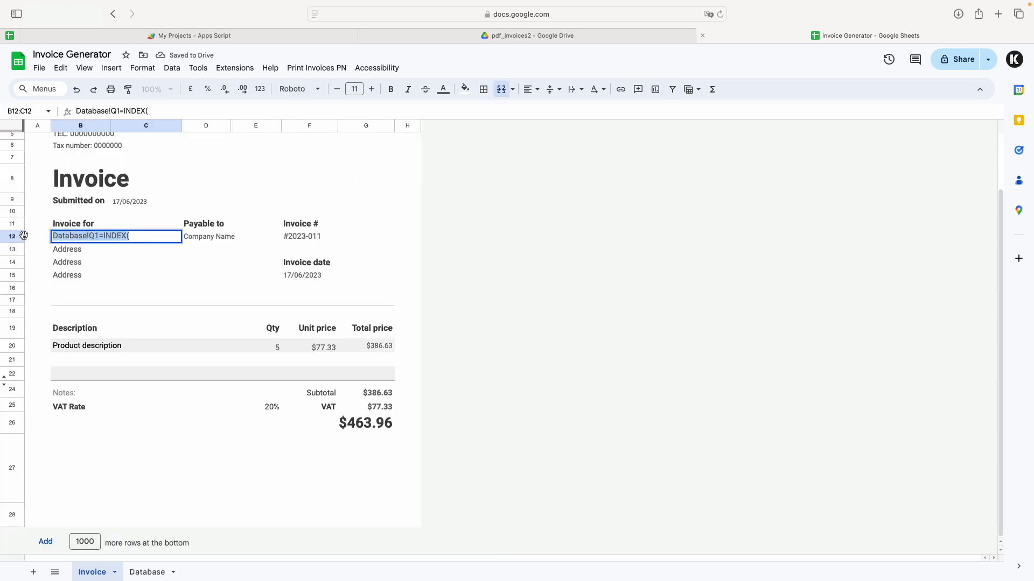
{"action": "type", "text": "=inde"}
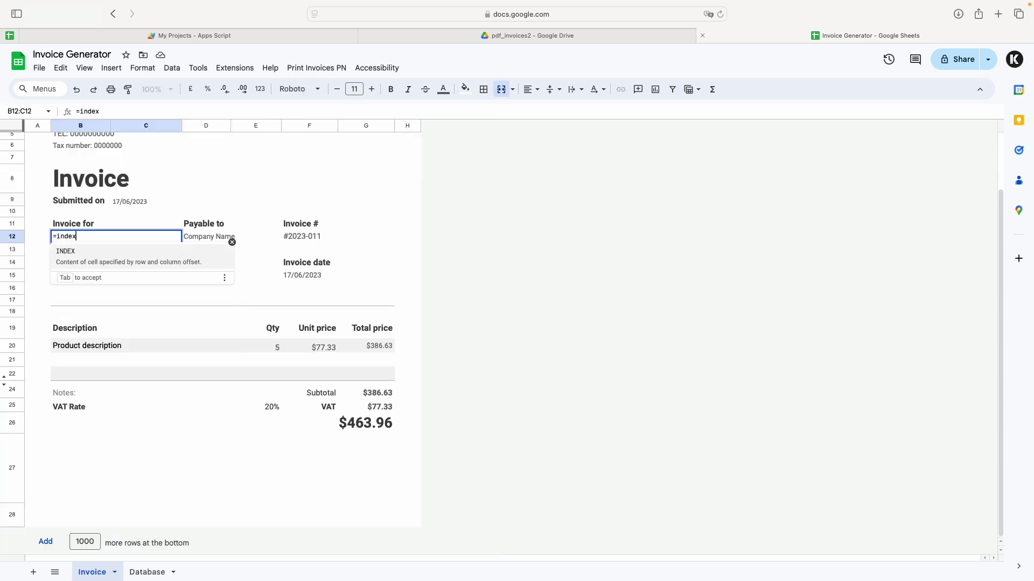
{"action": "type", "text": "x"}
{"action": "key", "text": "Tab"}
{"action": "type", "text": "Database"}
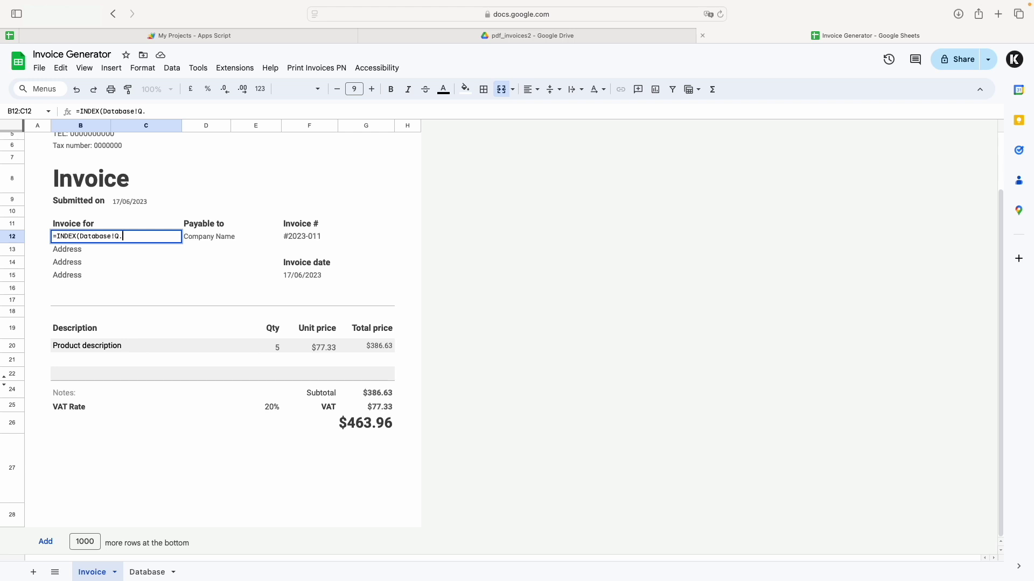
{"action": "type", "text": "!Q:Q,"}
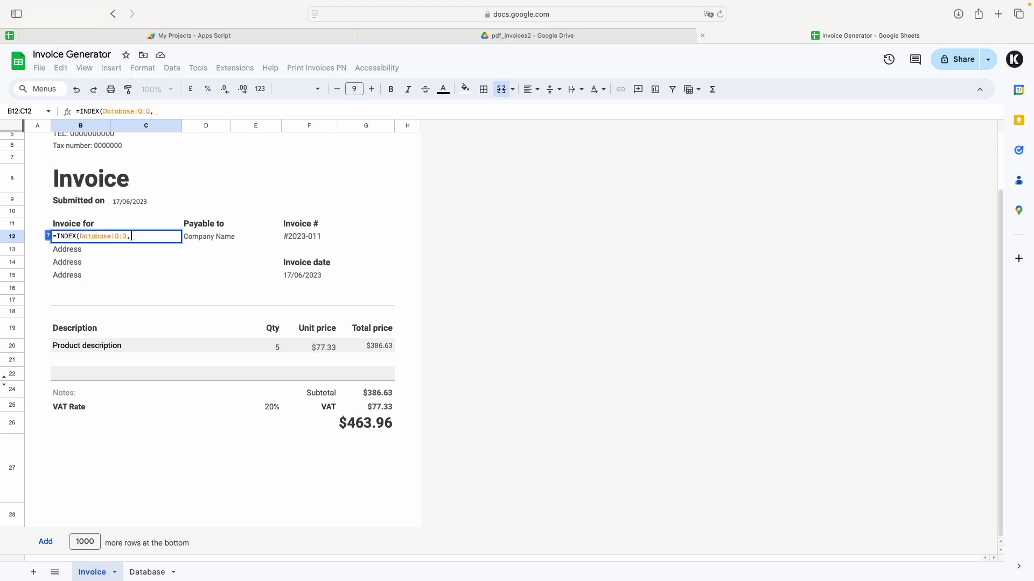
- Complete the B12 formula with MATCH(F12,Database!A:A,0) to look up the company by invoice number
{"action": "type", "text": "MATCH("}
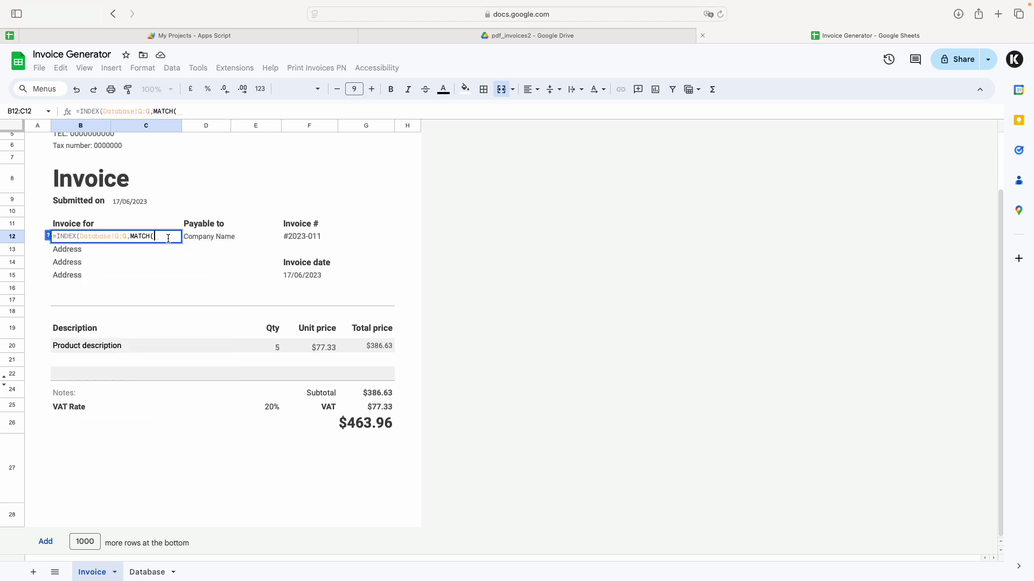
{"action": "left_click", "coordinate": [300, 241]}
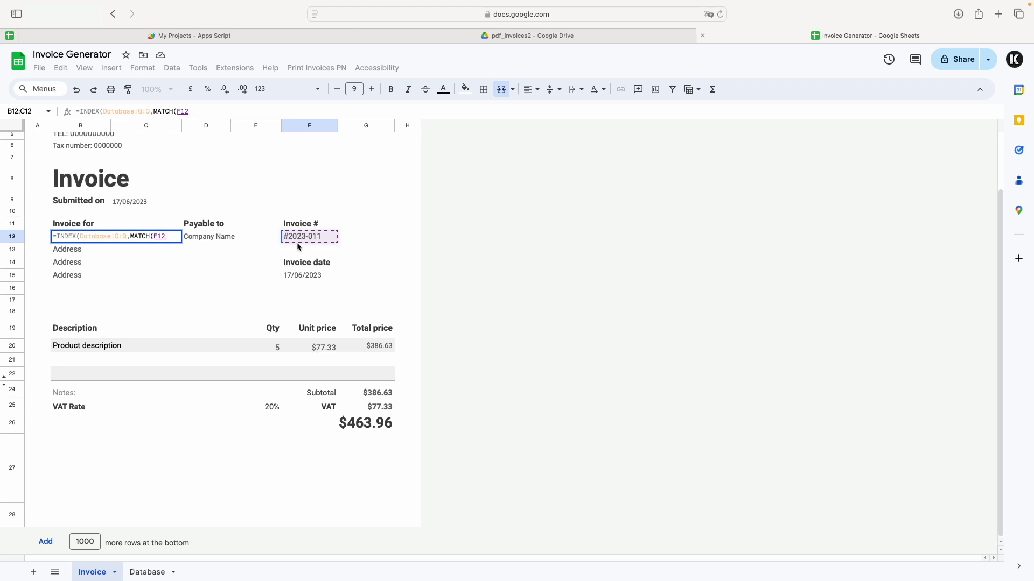
{"action": "type", "text": ","}
{"action": "left_click", "coordinate": [144, 572]}
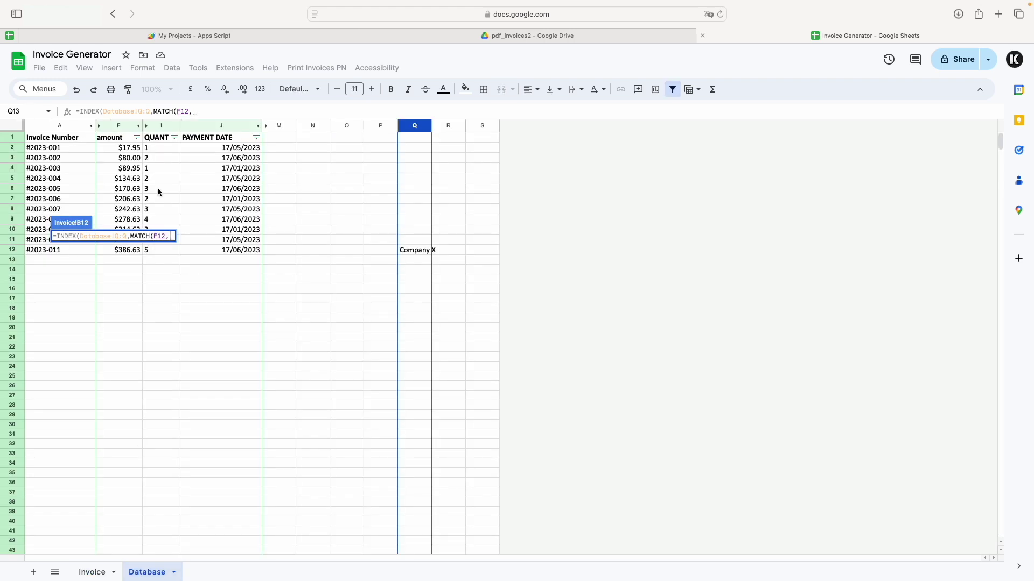
{"action": "left_click", "coordinate": [69, 126]}
{"action": "left_click", "coordinate": [94, 572]}
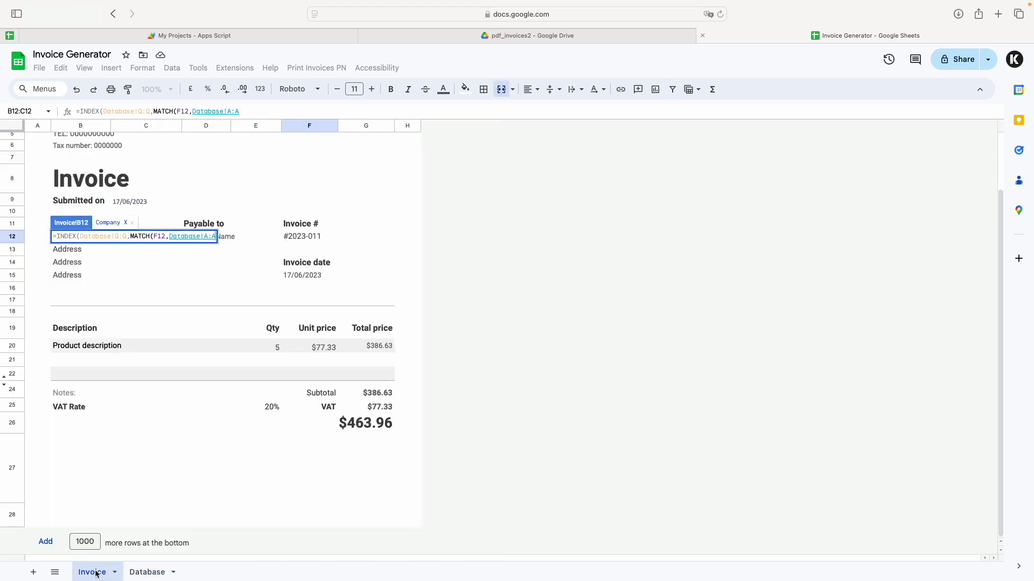
{"action": "type", "text": ",0)"}
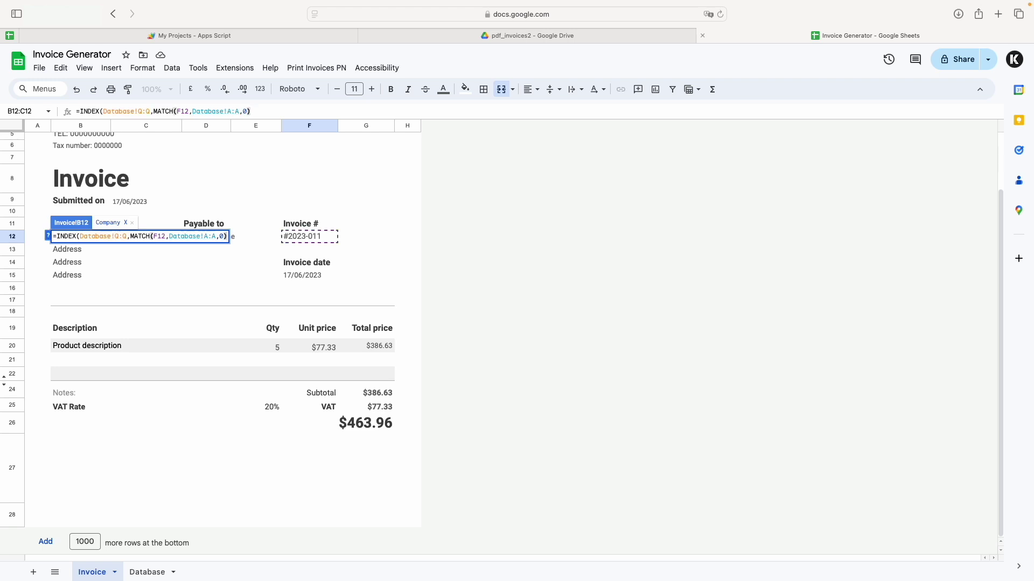
{"action": "key", "text": "Return"}
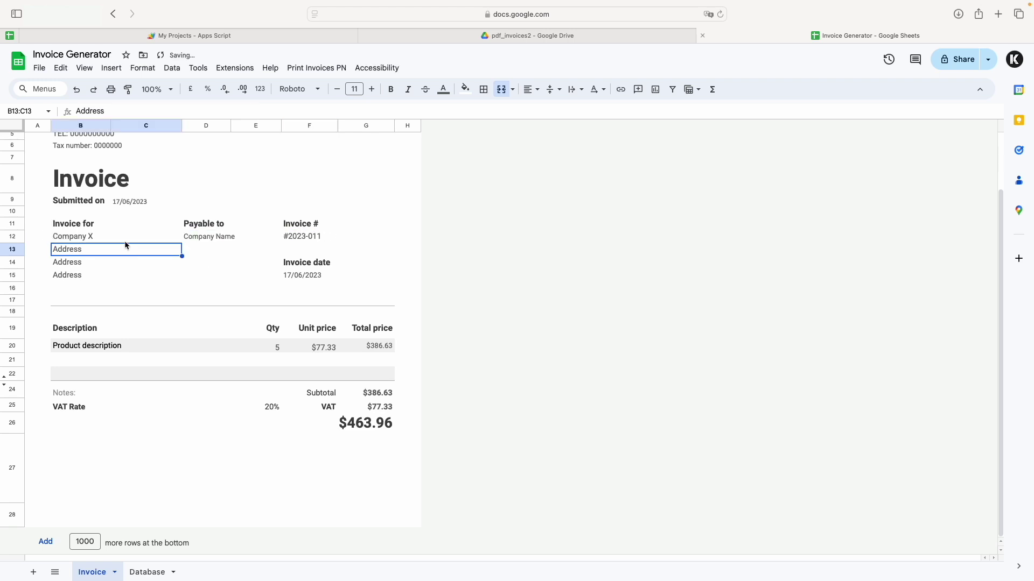
{"action": "key", "text": "Up"}
- On the Database sheet, enter the test company names "d" in Q11 and "ds" in Q6
{"action": "left_click", "coordinate": [147, 572]}
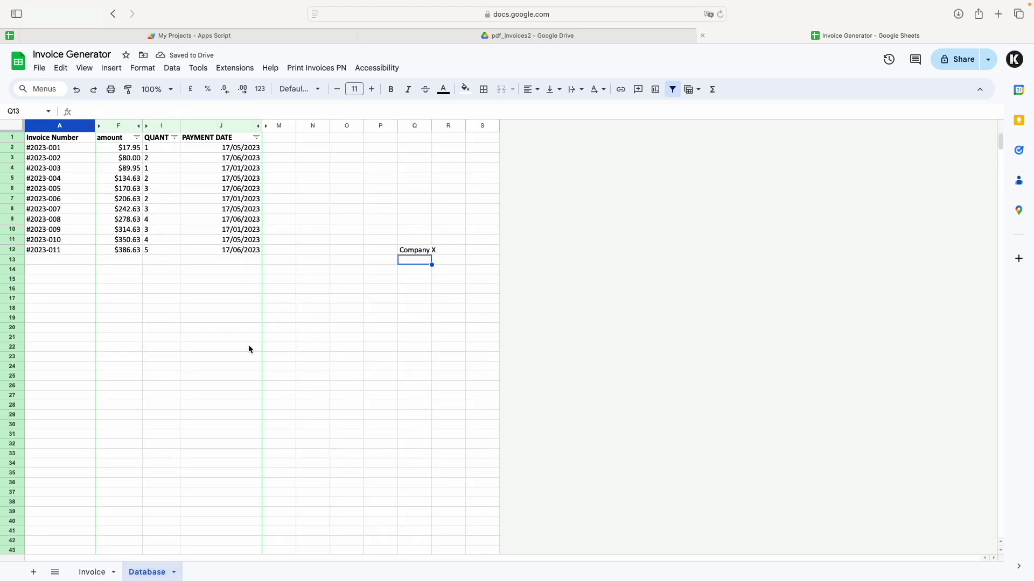
{"action": "left_click", "coordinate": [412, 240]}
{"action": "type", "text": "d"}
{"action": "left_click", "coordinate": [412, 190]}
{"action": "type", "text": "ds"}
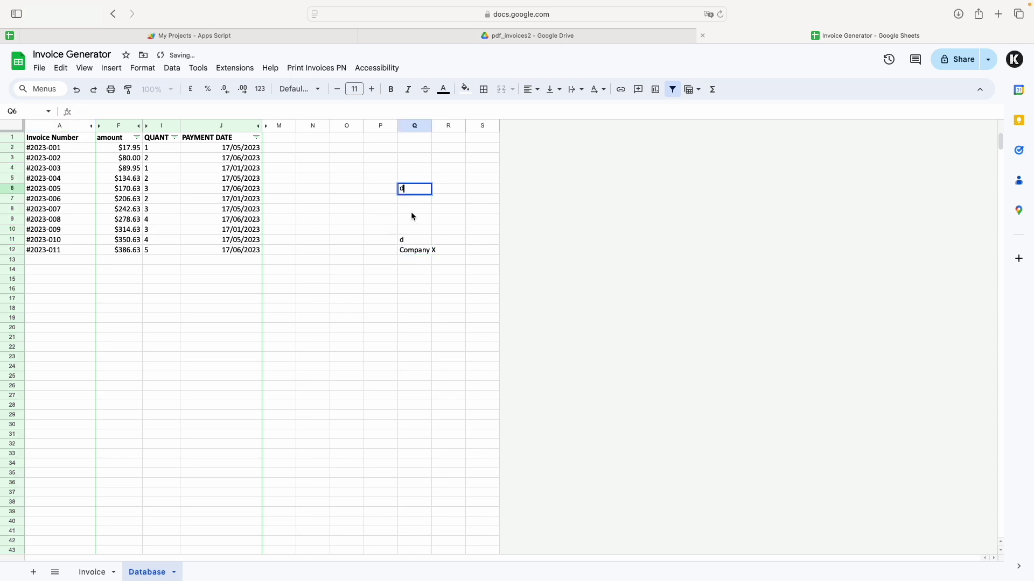
{"action": "left_click", "coordinate": [392, 240]}
- On the Invoice sheet, set the invoice number in F12 to #2023-010 and check the company name lookup in B12
{"action": "left_click", "coordinate": [92, 572]}
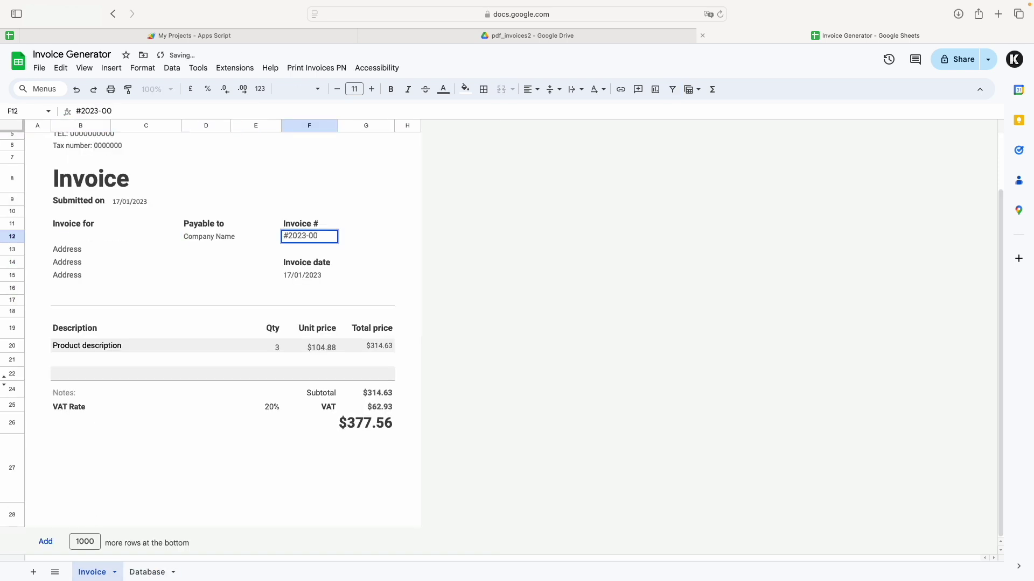
{"action": "left_click", "coordinate": [54, 236]}
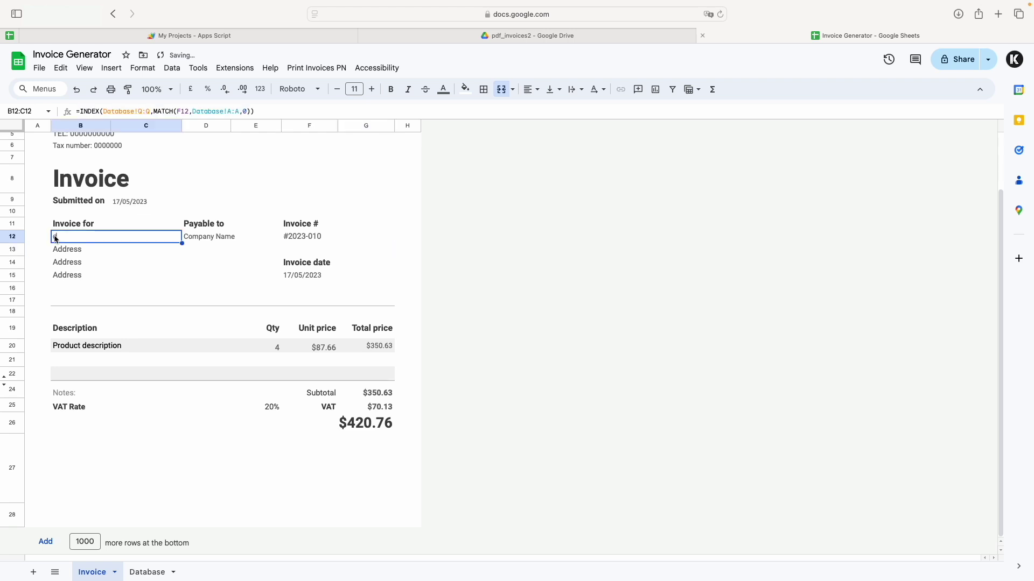